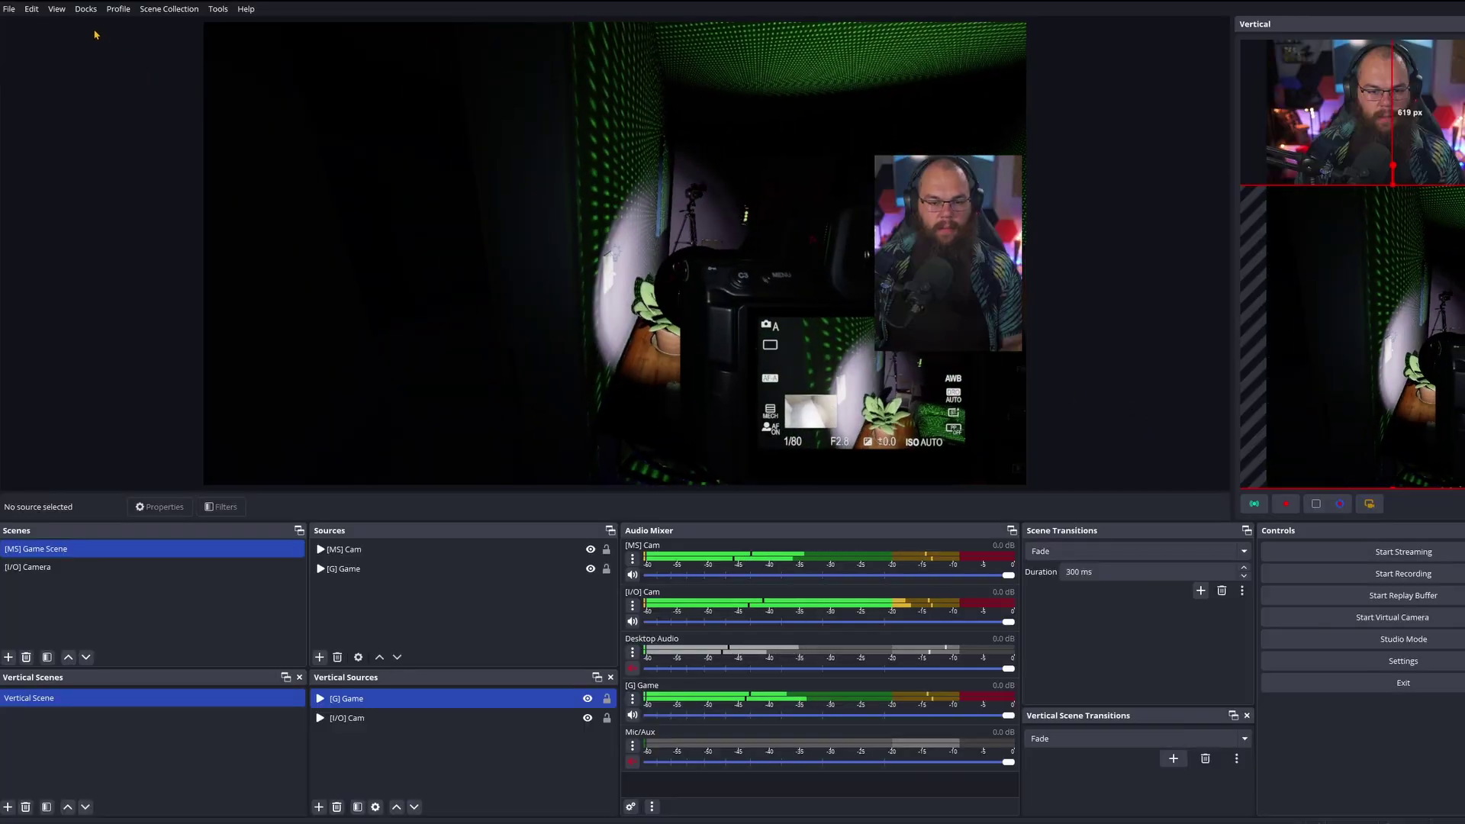
# Show the Aitum Multistream dock and open its settings on the Main Canvas page
pyautogui.click(85, 8)
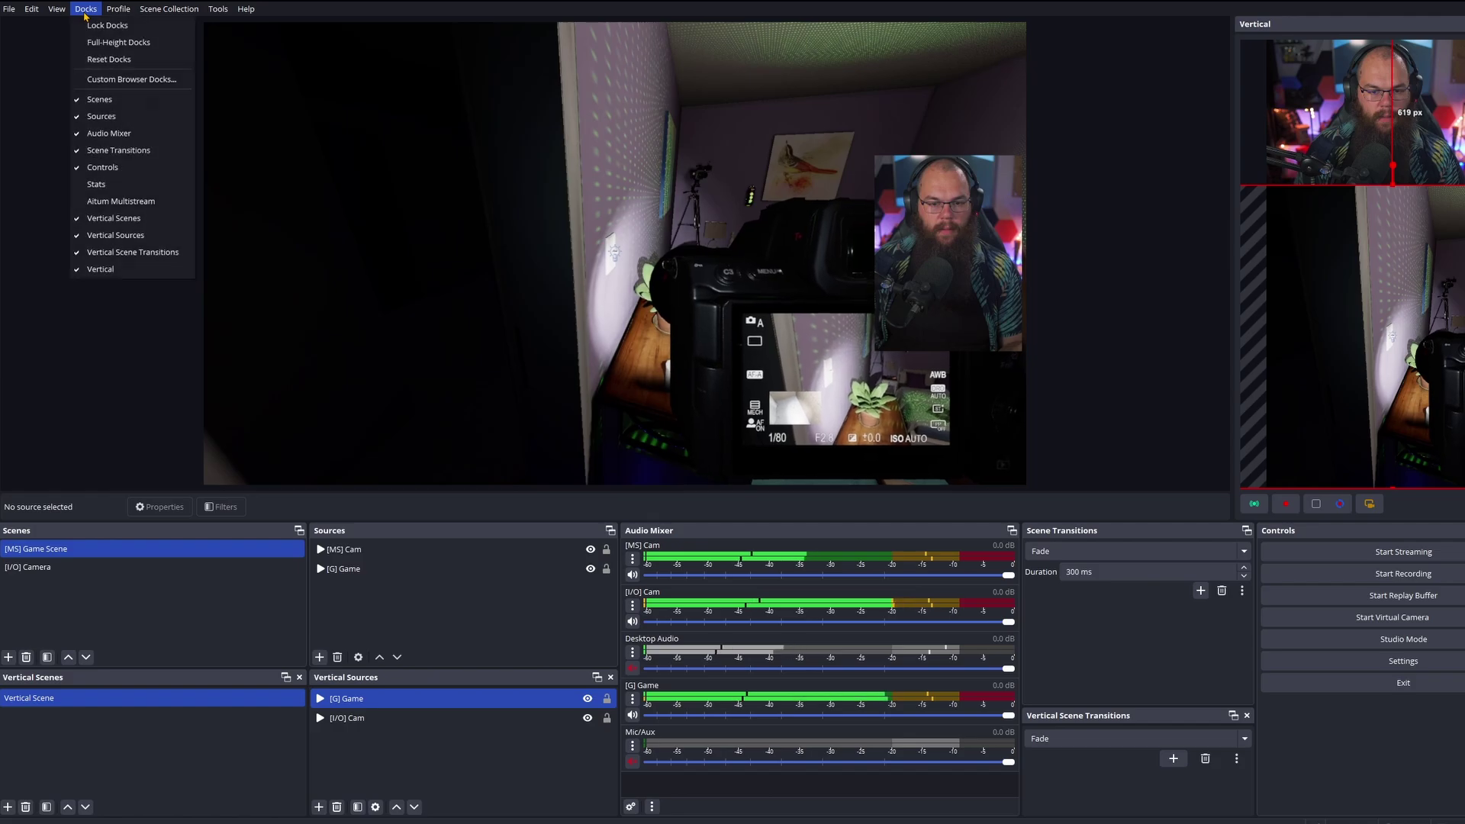
pyautogui.click(120, 201)
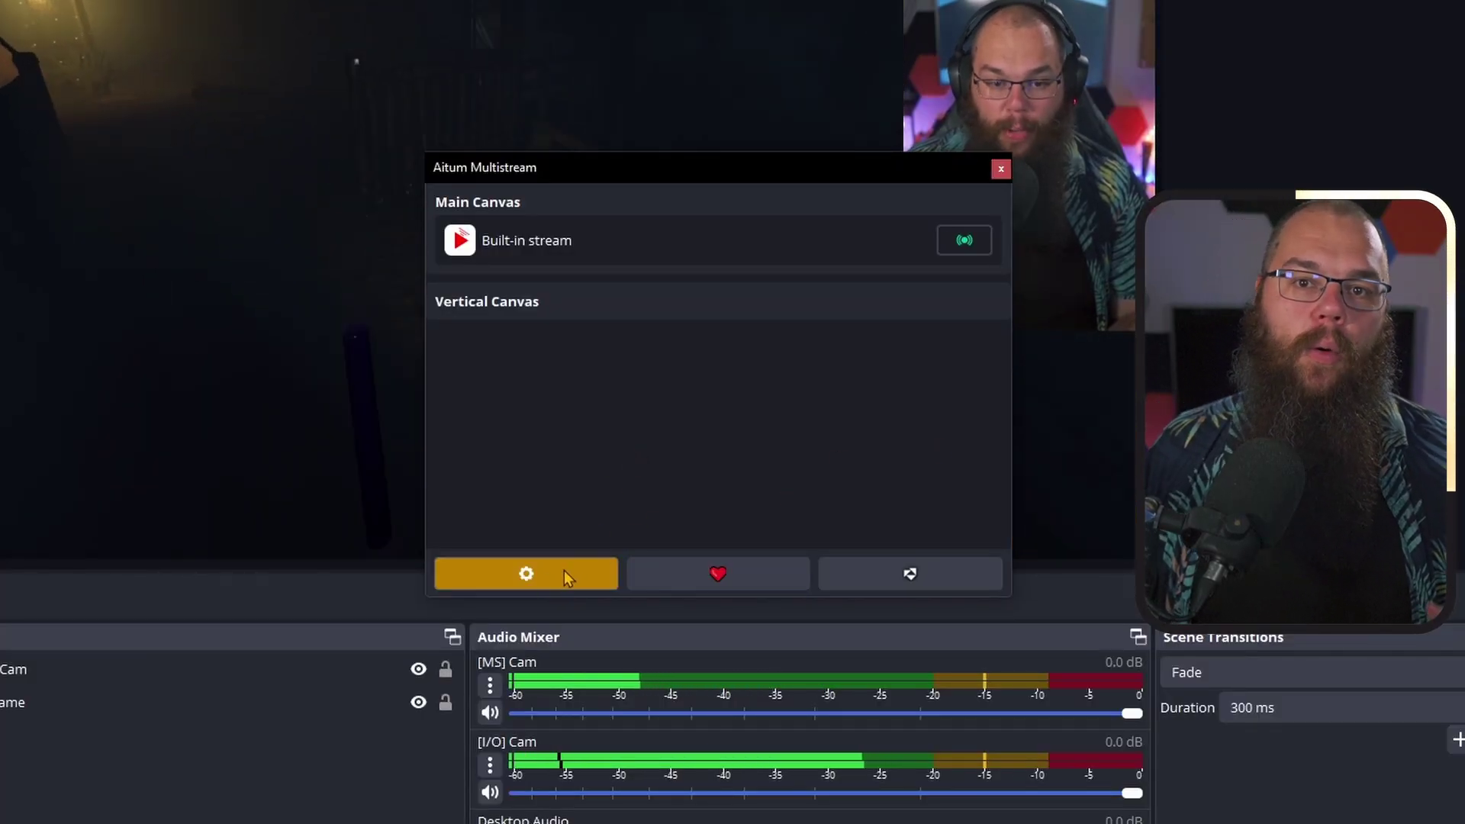
pyautogui.click(557, 577)
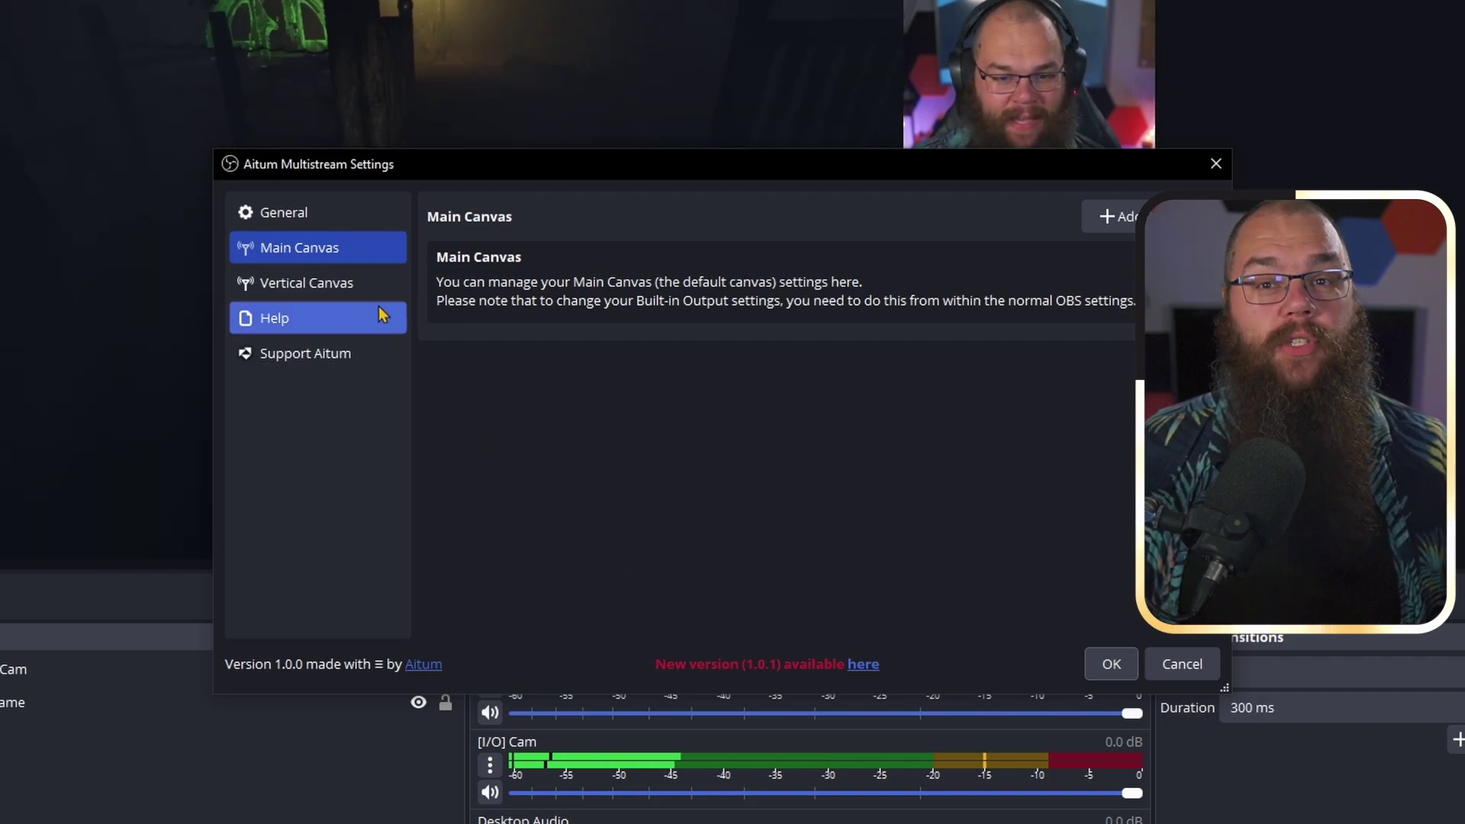
pyautogui.click(345, 248)
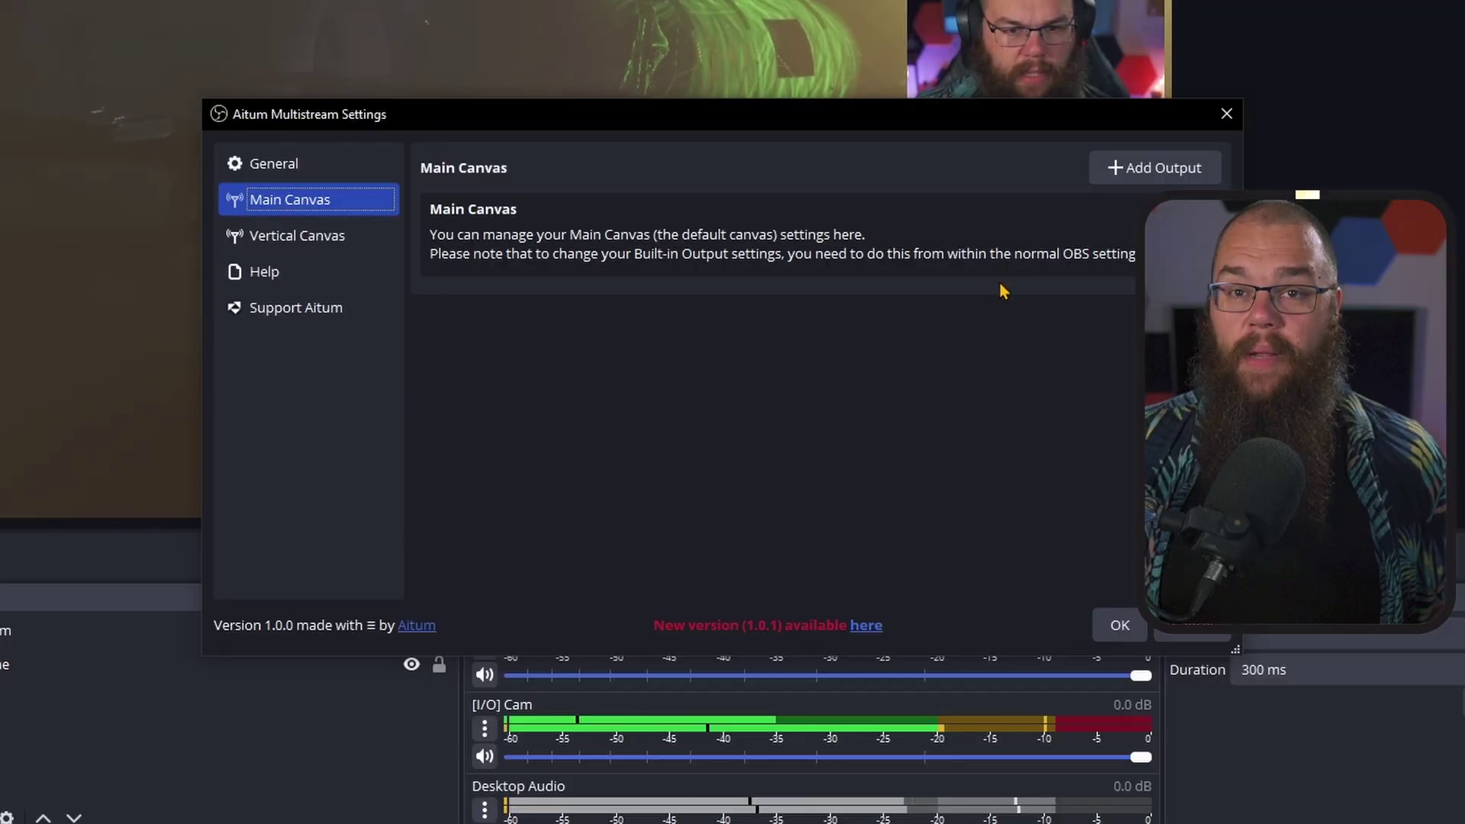
# Create a YouTube output named 'YouTube Horizontal' with the pasted YouTube stream key
pyautogui.click(1149, 174)
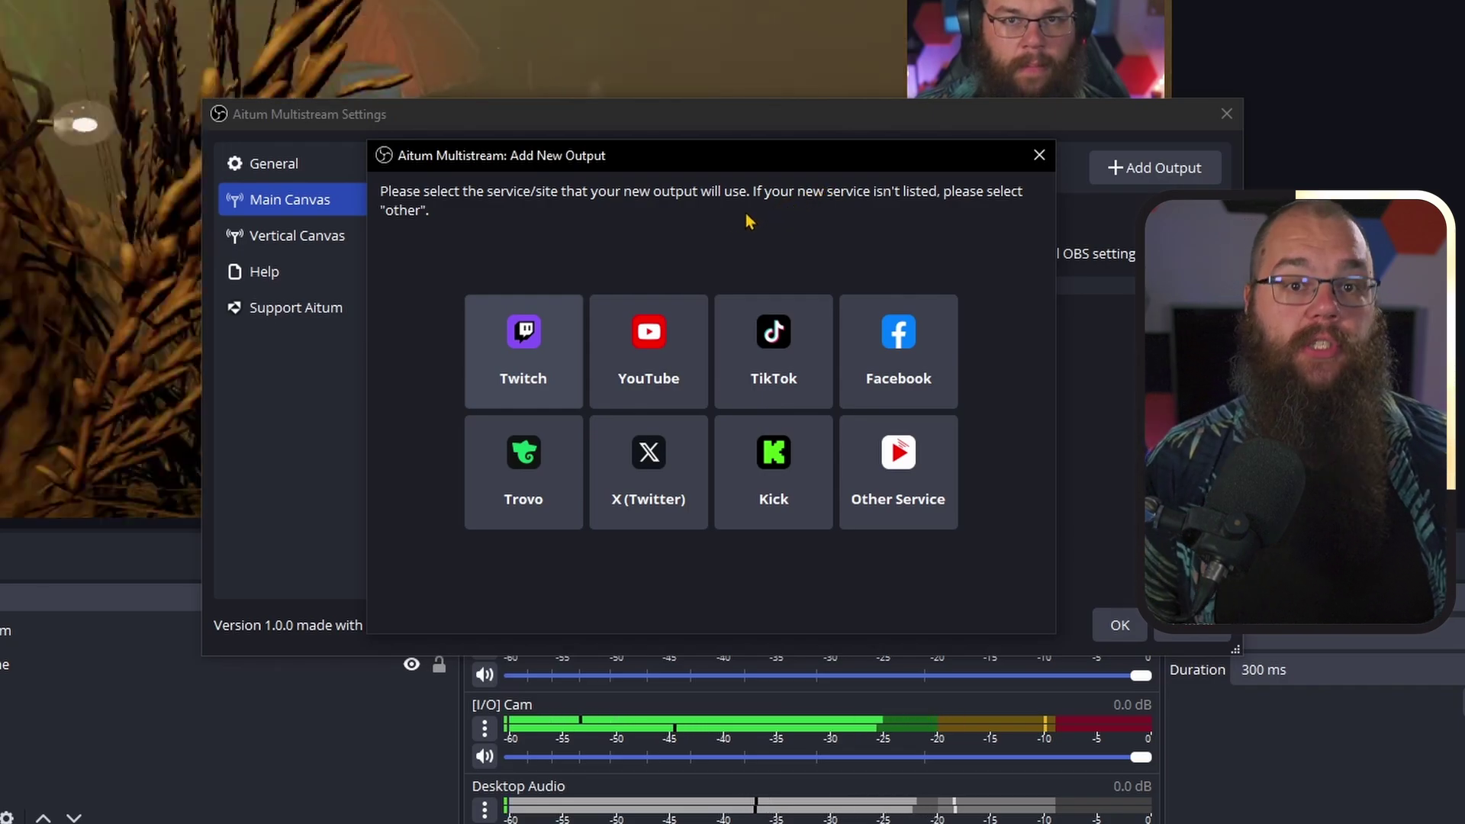
pyautogui.click(670, 366)
pyautogui.press('BackSpace')
pyautogui.press('BackSpace')
pyautogui.press('BackSpace')
pyautogui.press('BackSpace')
pyautogui.press('BackSpace')
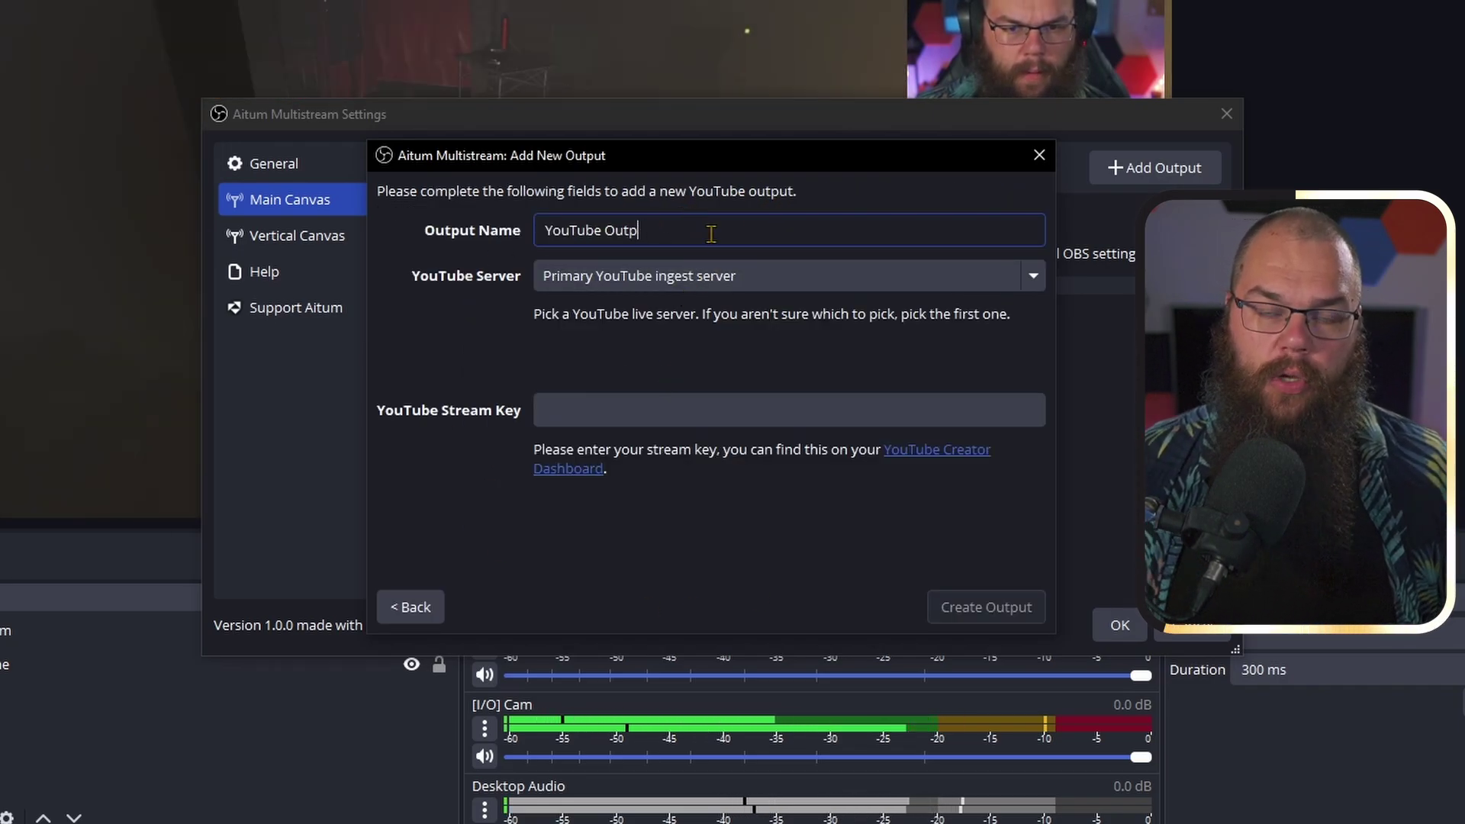
pyautogui.press('BackSpace')
pyautogui.write('Horizontal')
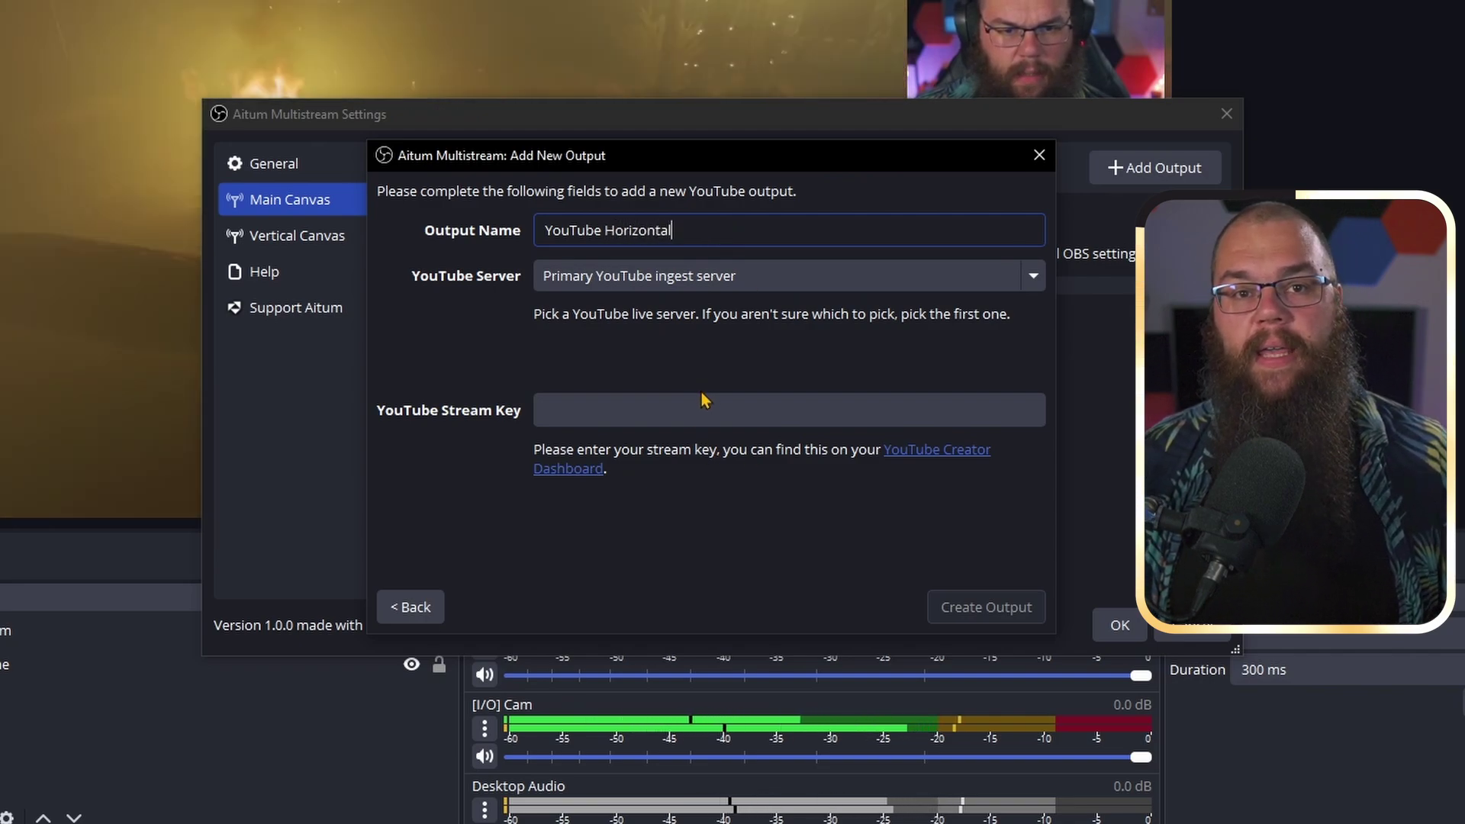
pyautogui.click(736, 412)
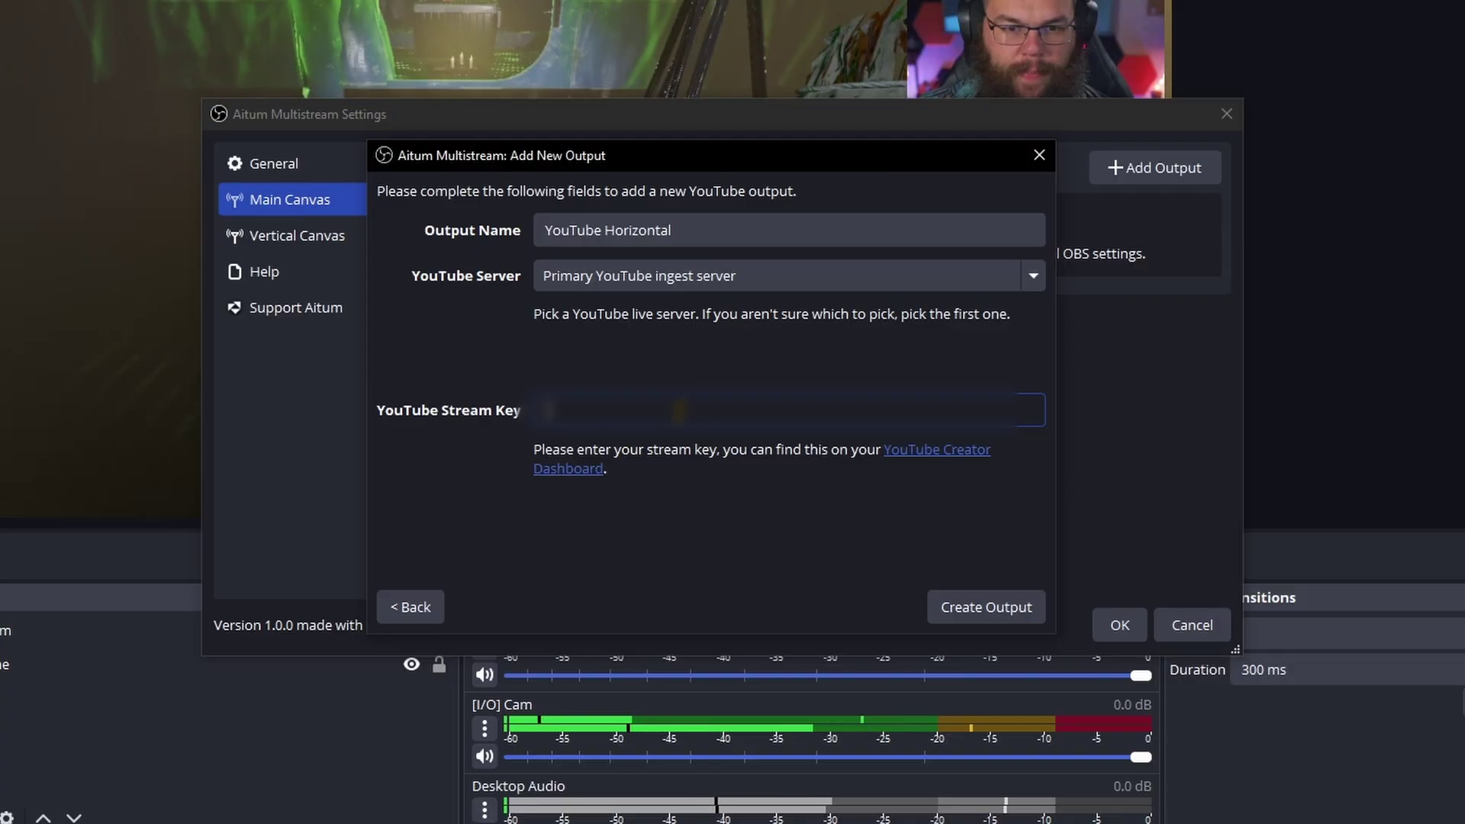
pyautogui.hotkey('ctrl', 'v')
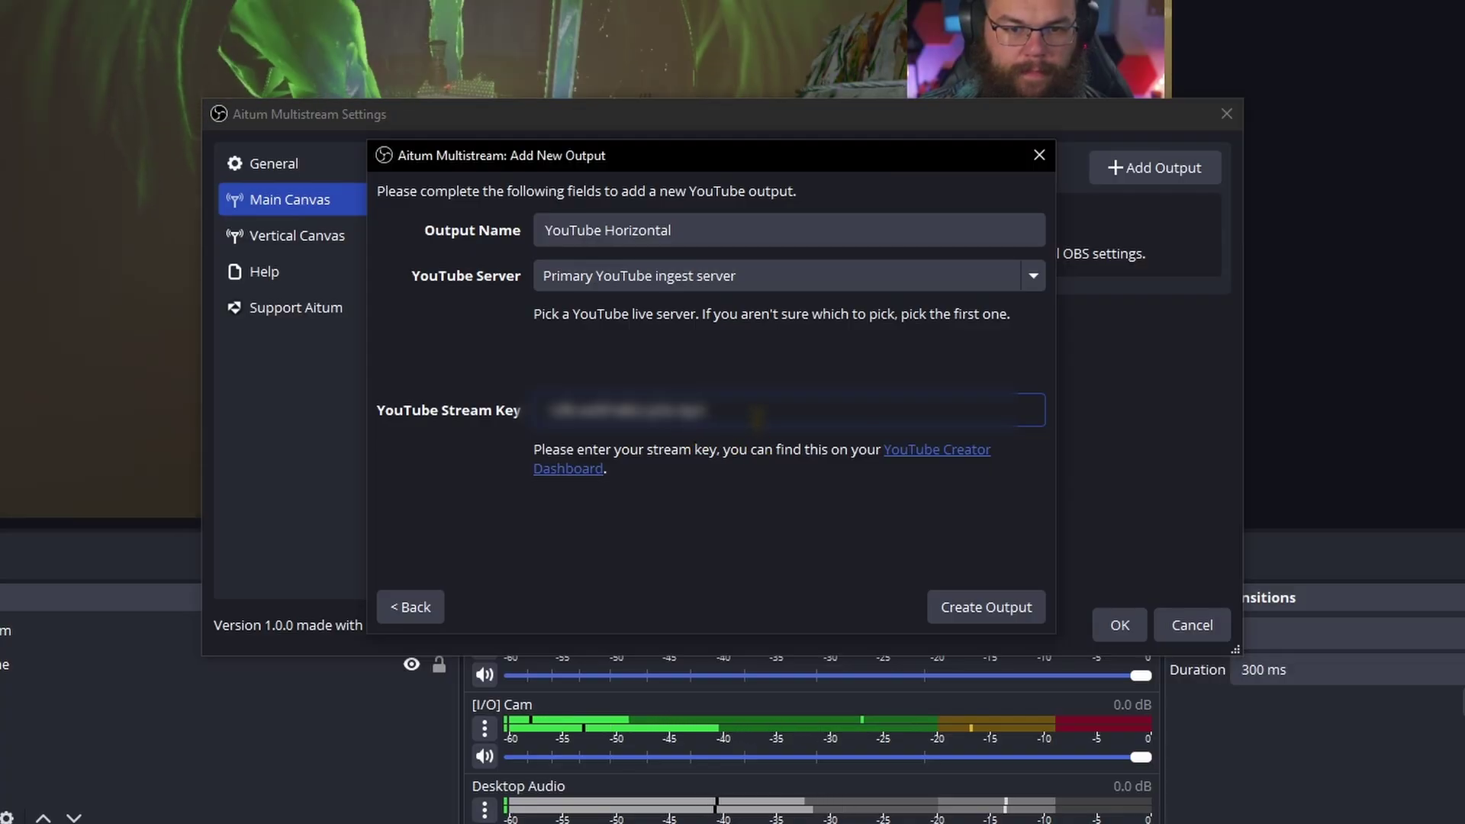
pyautogui.click(987, 607)
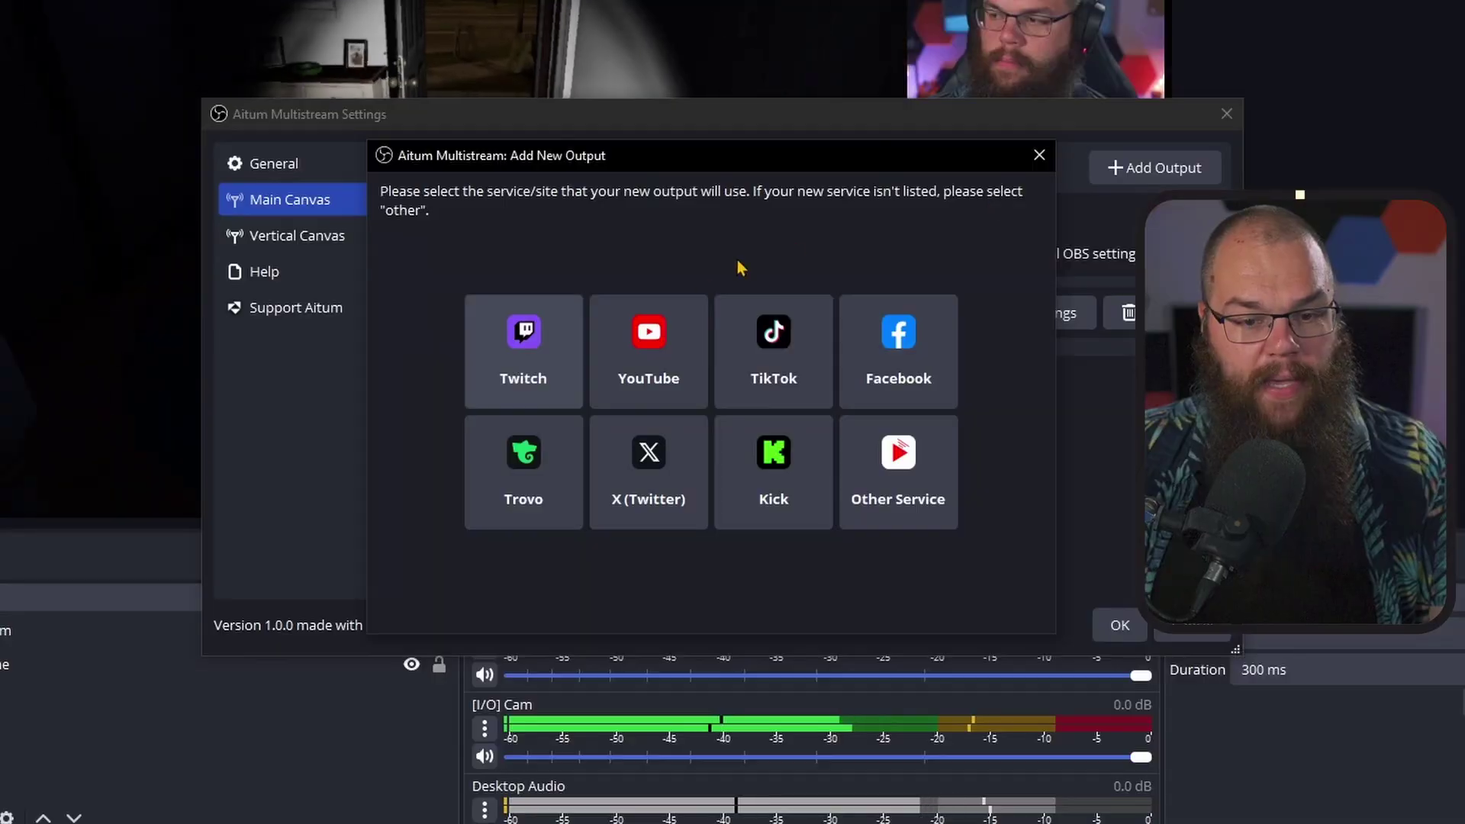
# Create a Twitch output on the EU: Amsterdam, NL server with the pasted Twitch stream key
pyautogui.click(539, 351)
pyautogui.click(610, 267)
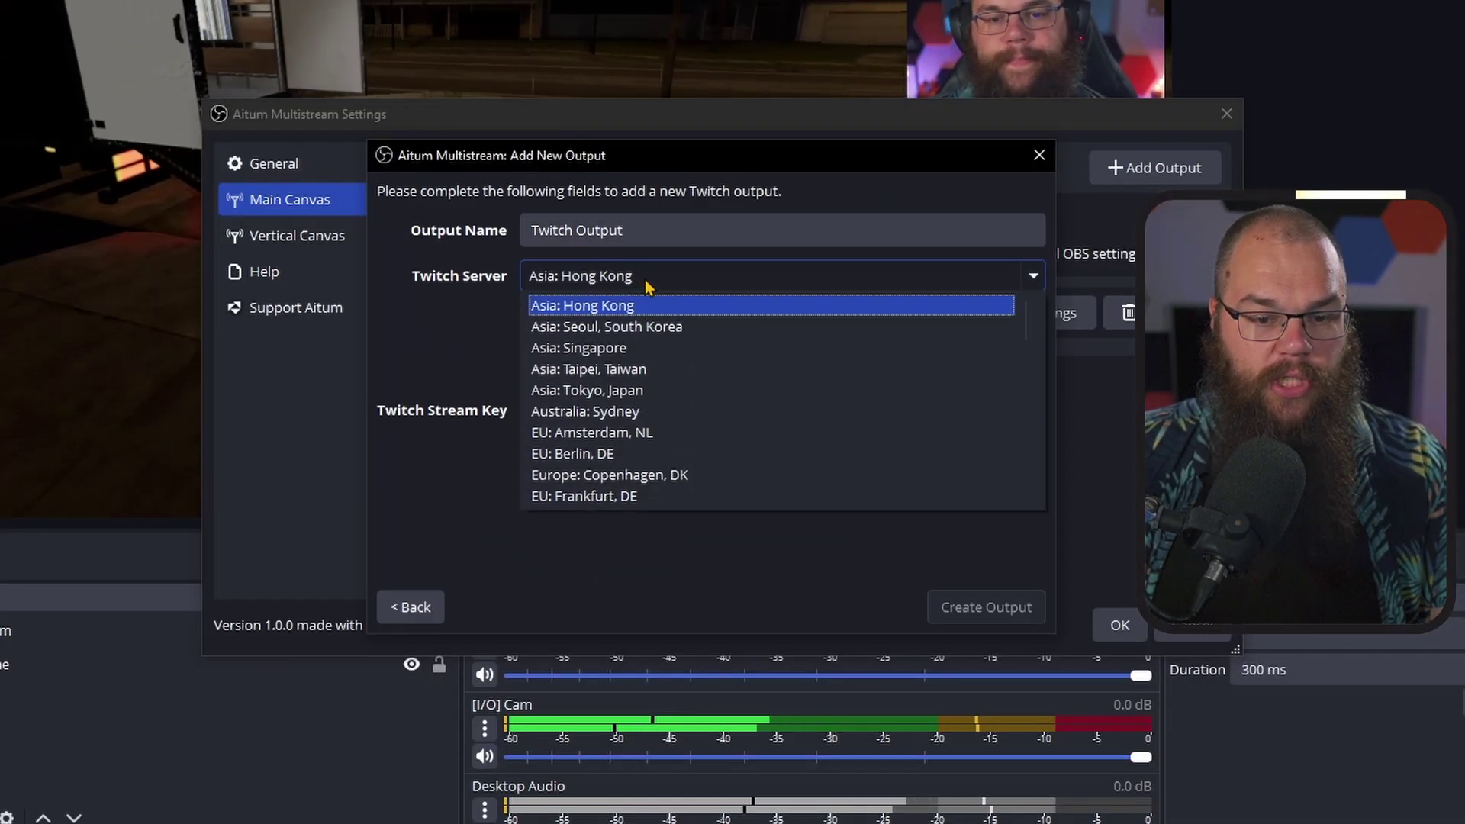
pyautogui.scroll(-1, 634, 366)
pyautogui.click(638, 370)
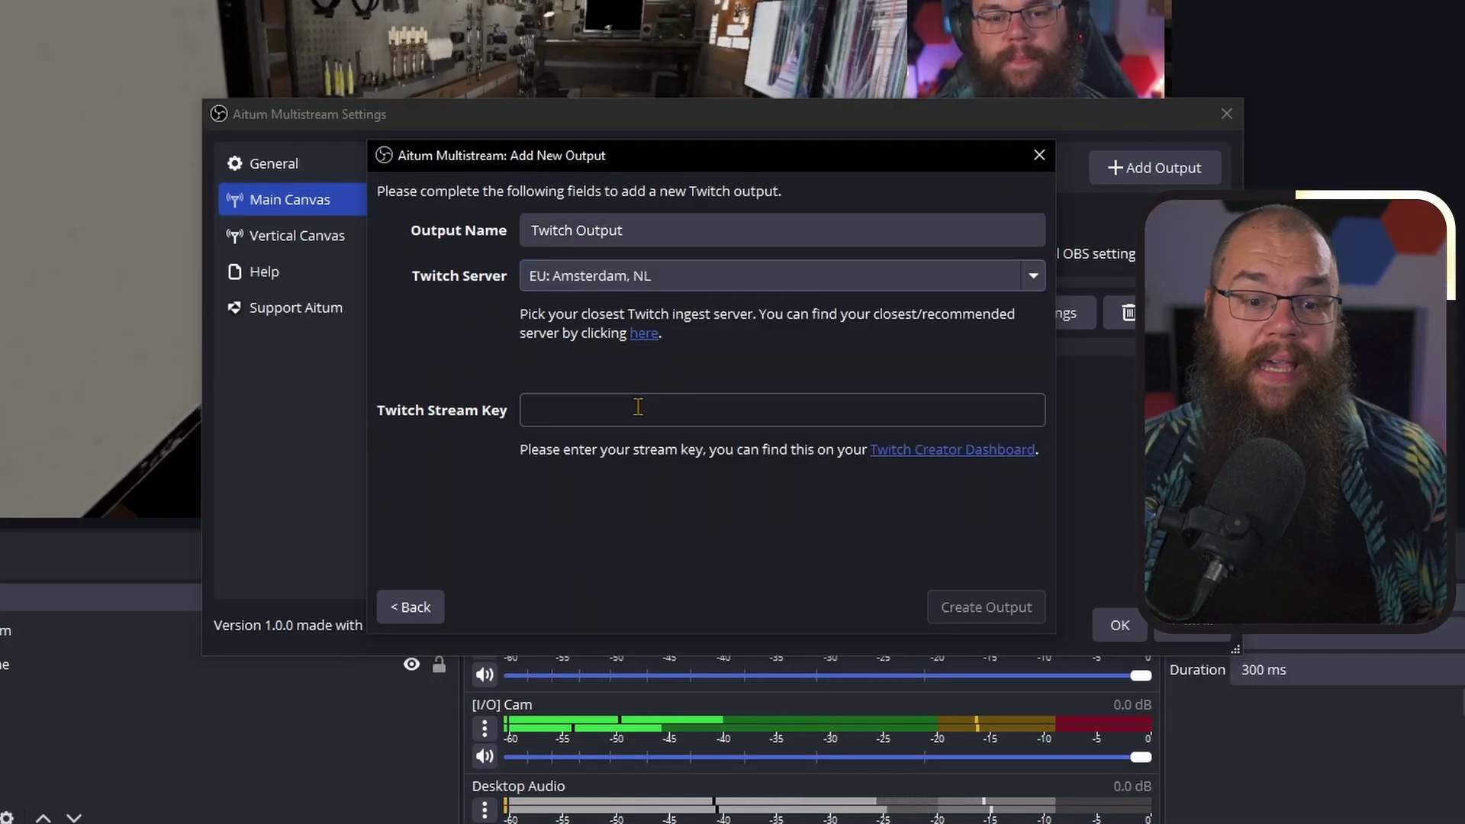
pyautogui.click(641, 409)
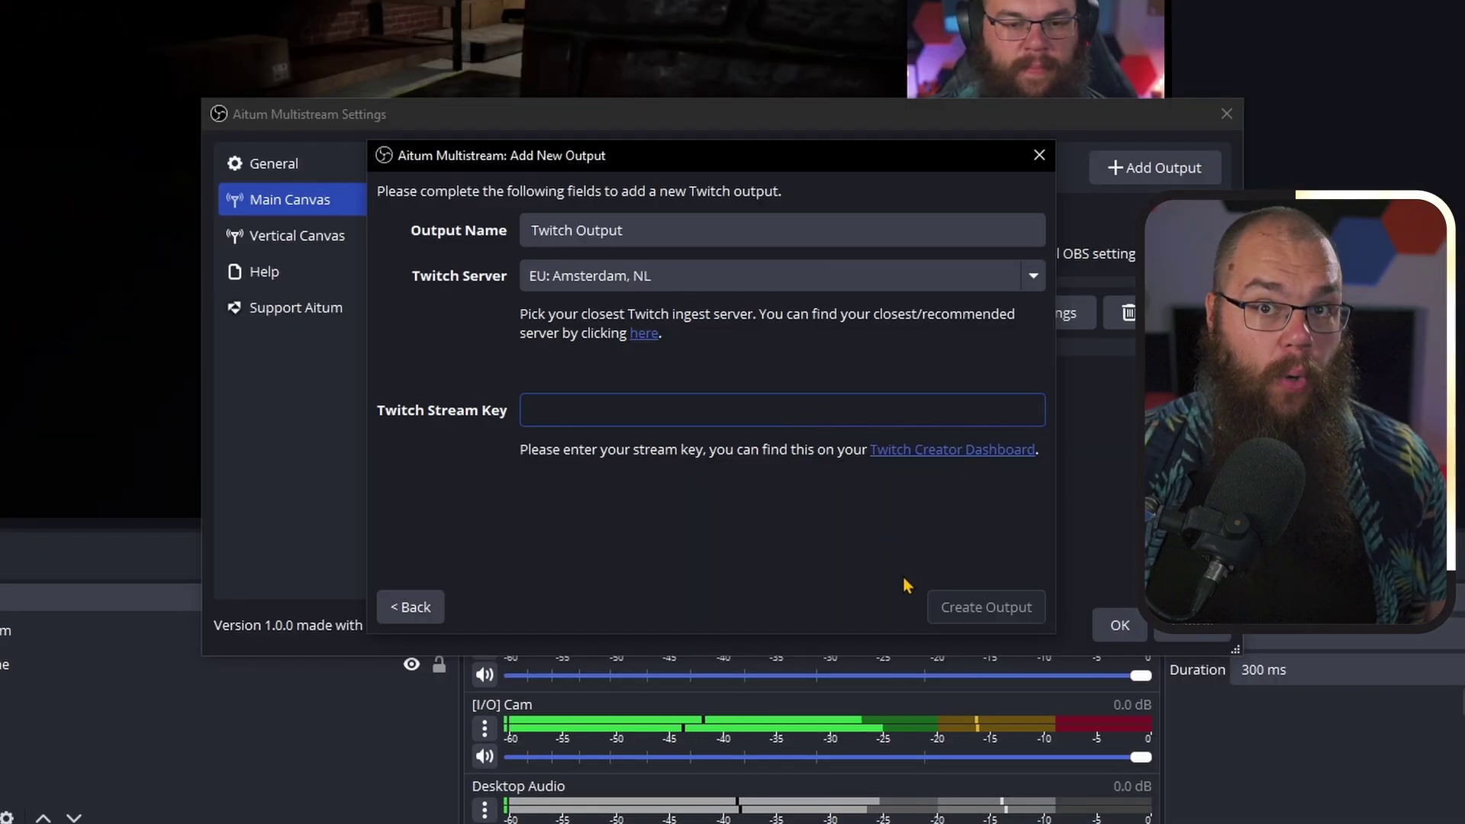
pyautogui.hotkey('ctrl', 'v')
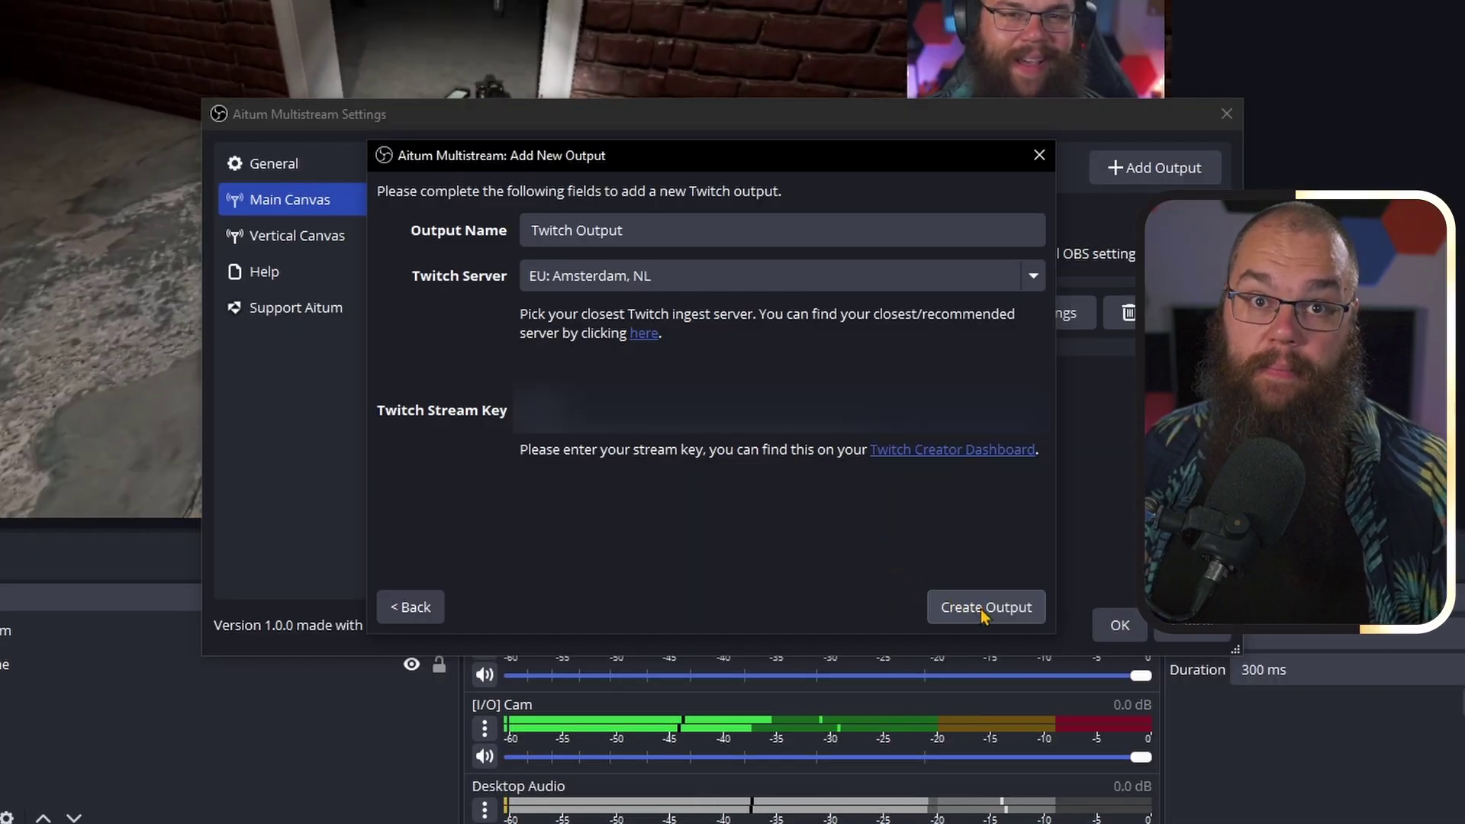
pyautogui.click(984, 608)
pyautogui.click(1155, 168)
# Create a Kick output using the stream key from the Kick Creator Dashboard
pyautogui.click(771, 458)
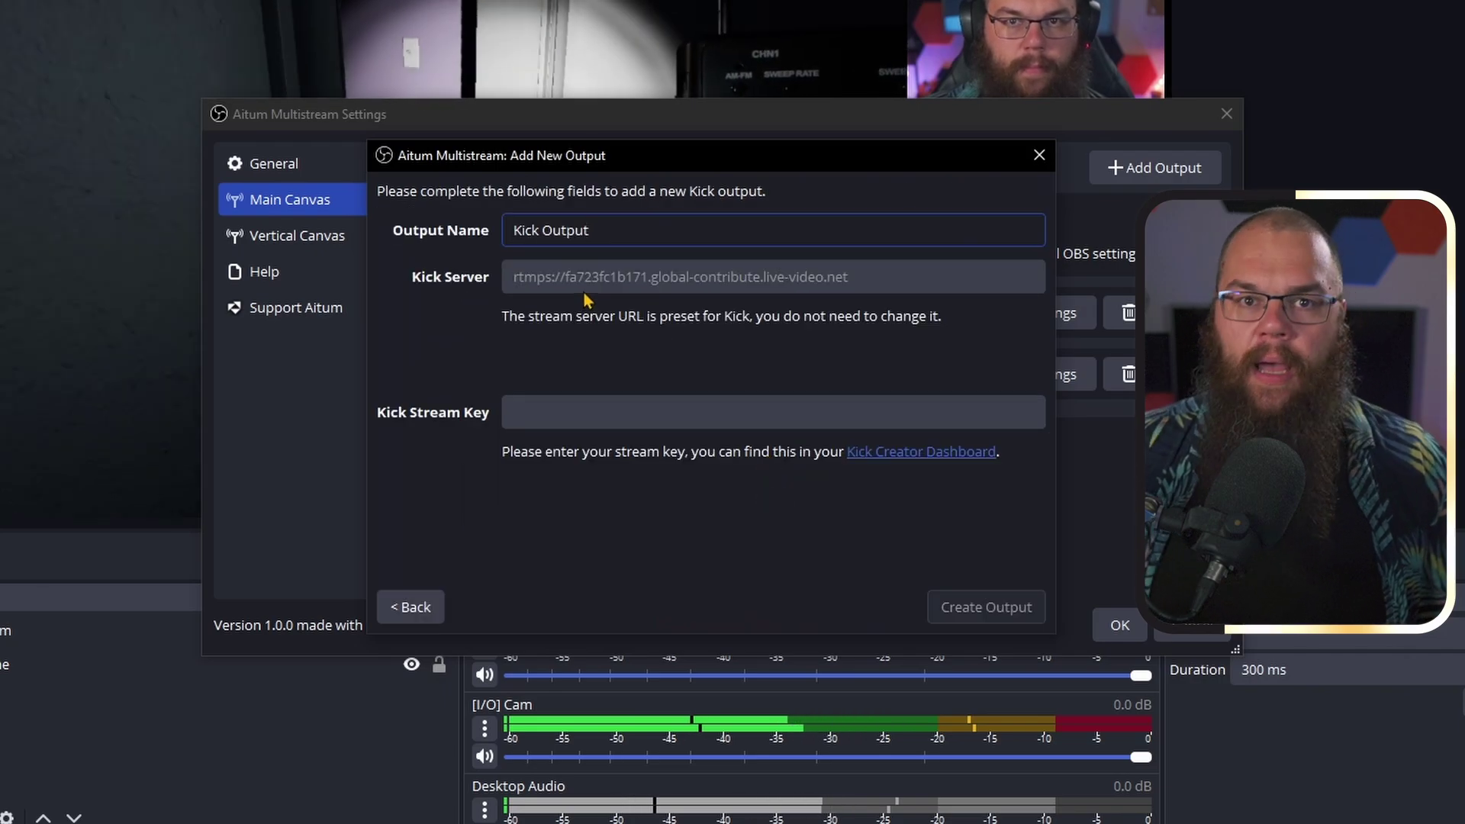
pyautogui.click(920, 454)
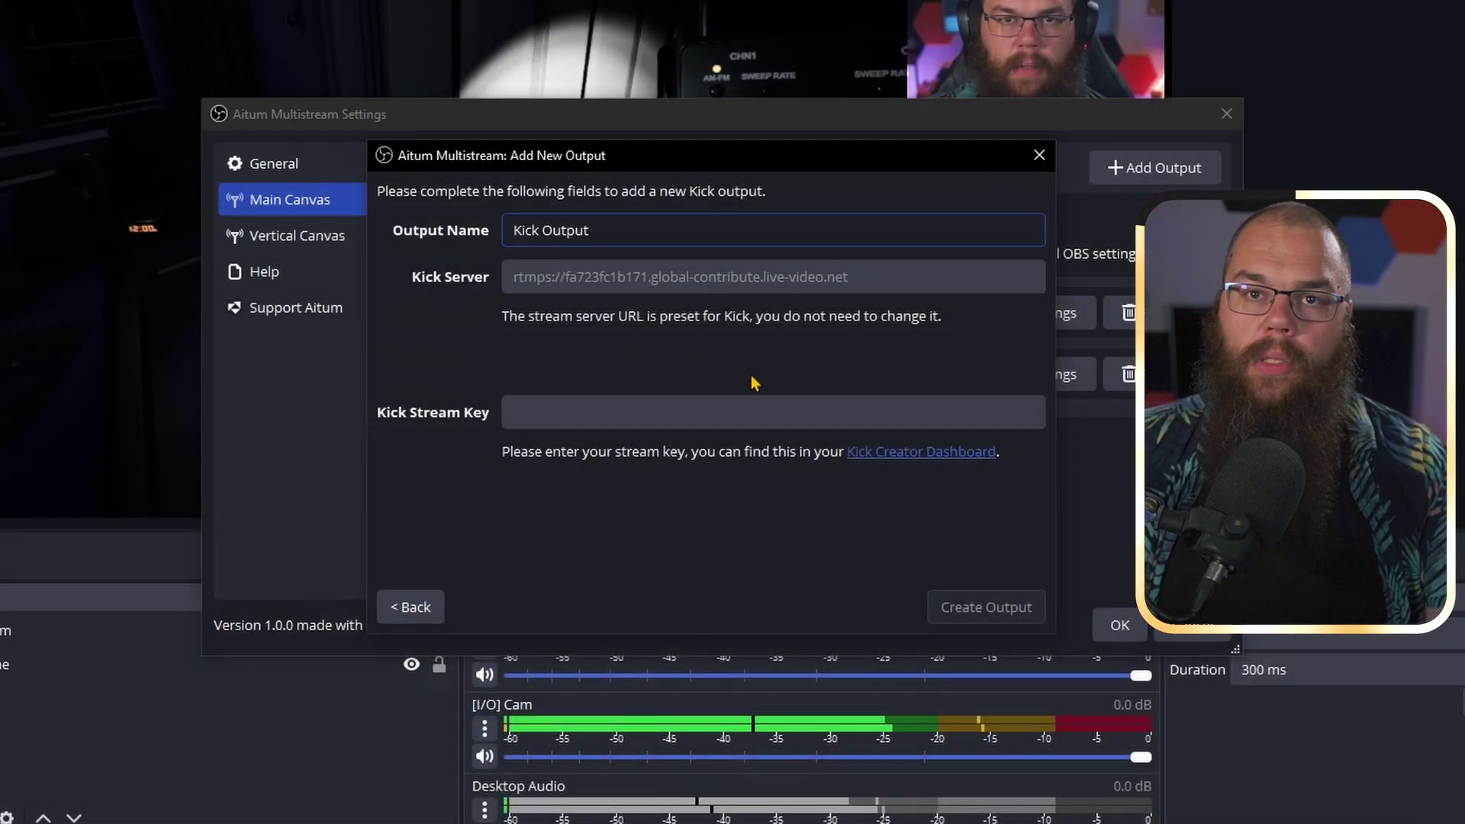
pyautogui.press('Tab')
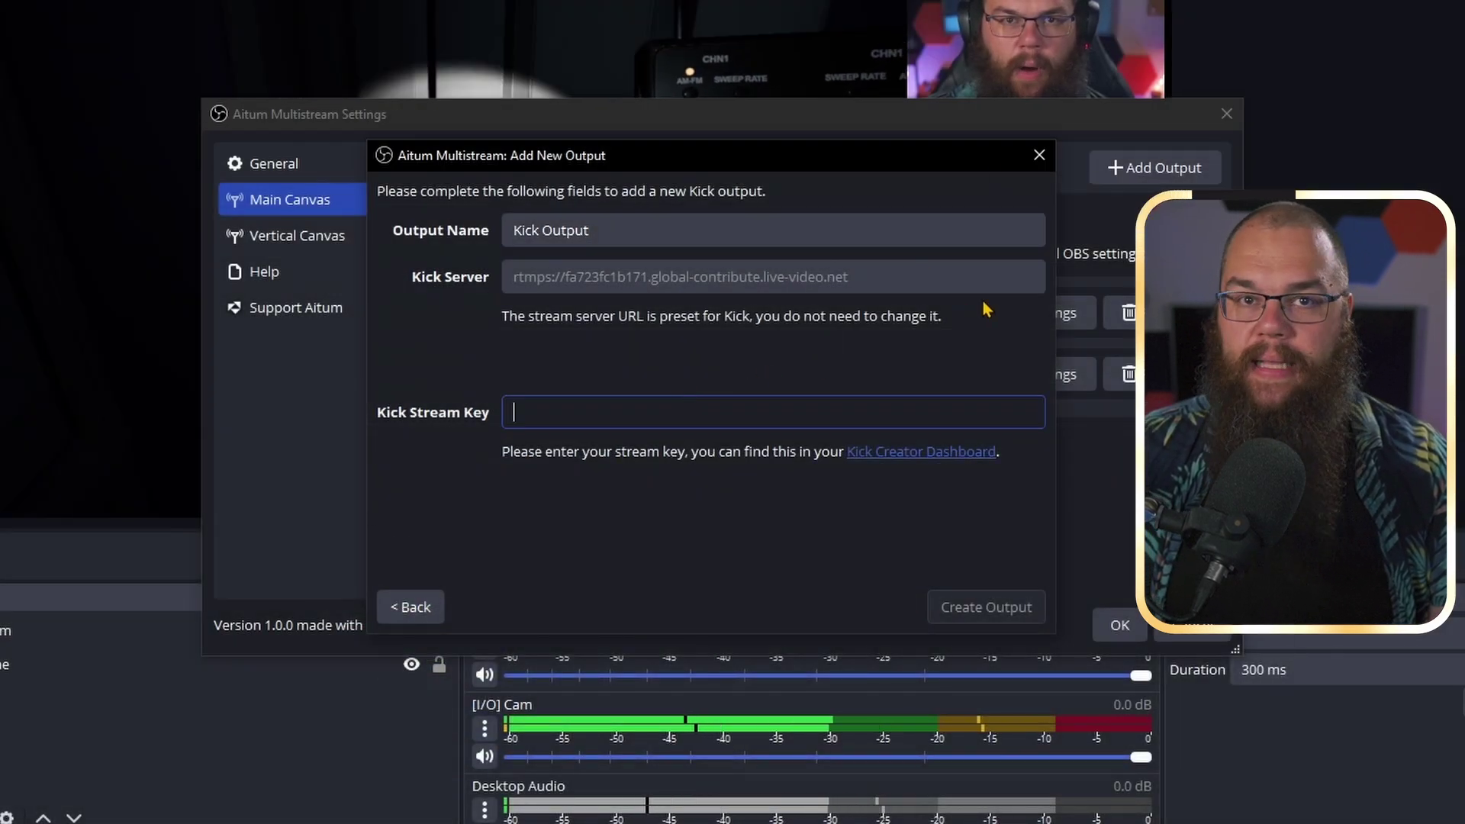
pyautogui.click(977, 606)
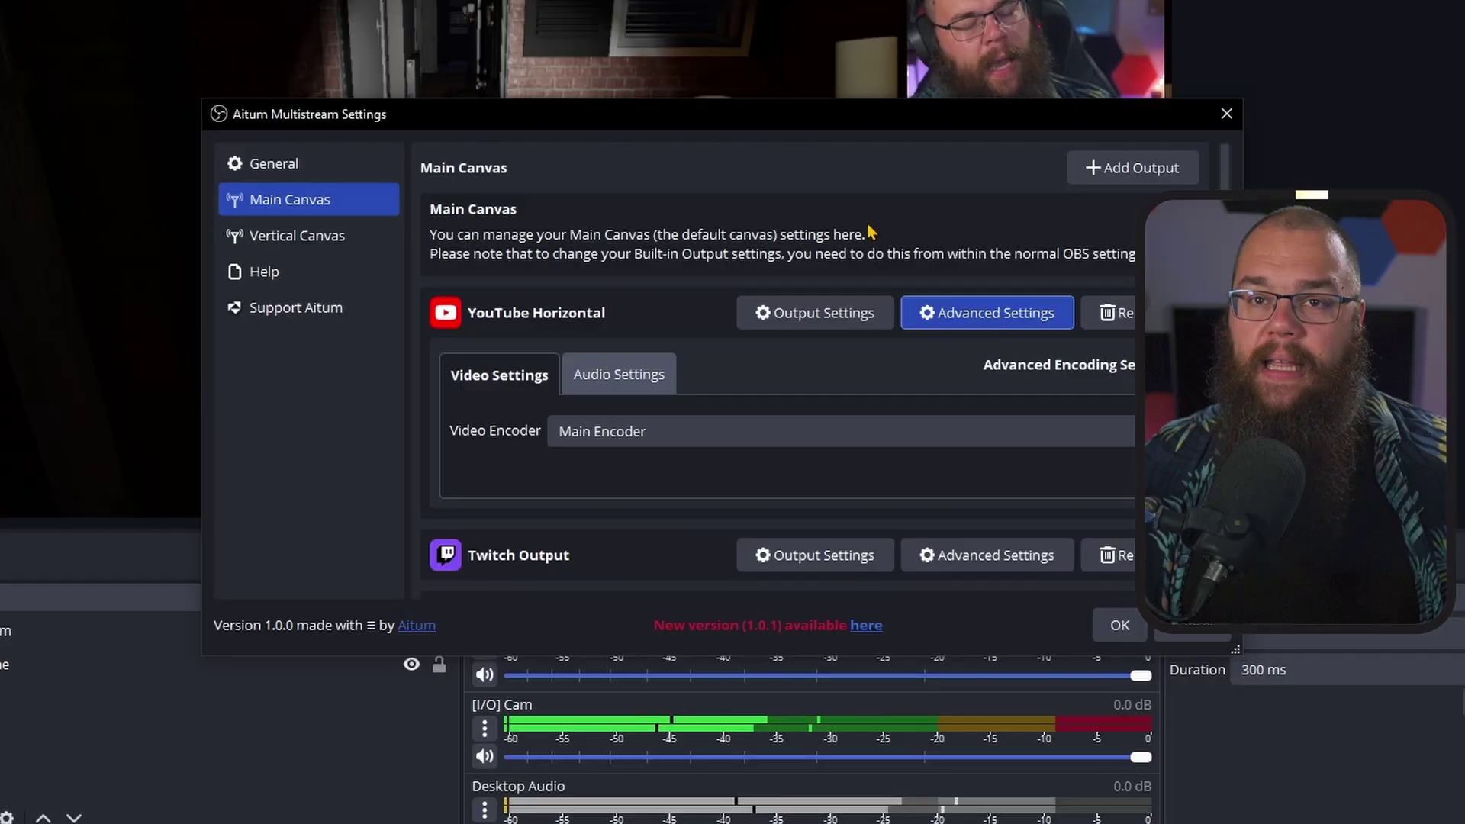
# Switch YouTube Horizontal's video encoder to NVIDIA NVENC H.264 and review its encoder options
pyautogui.click(786, 432)
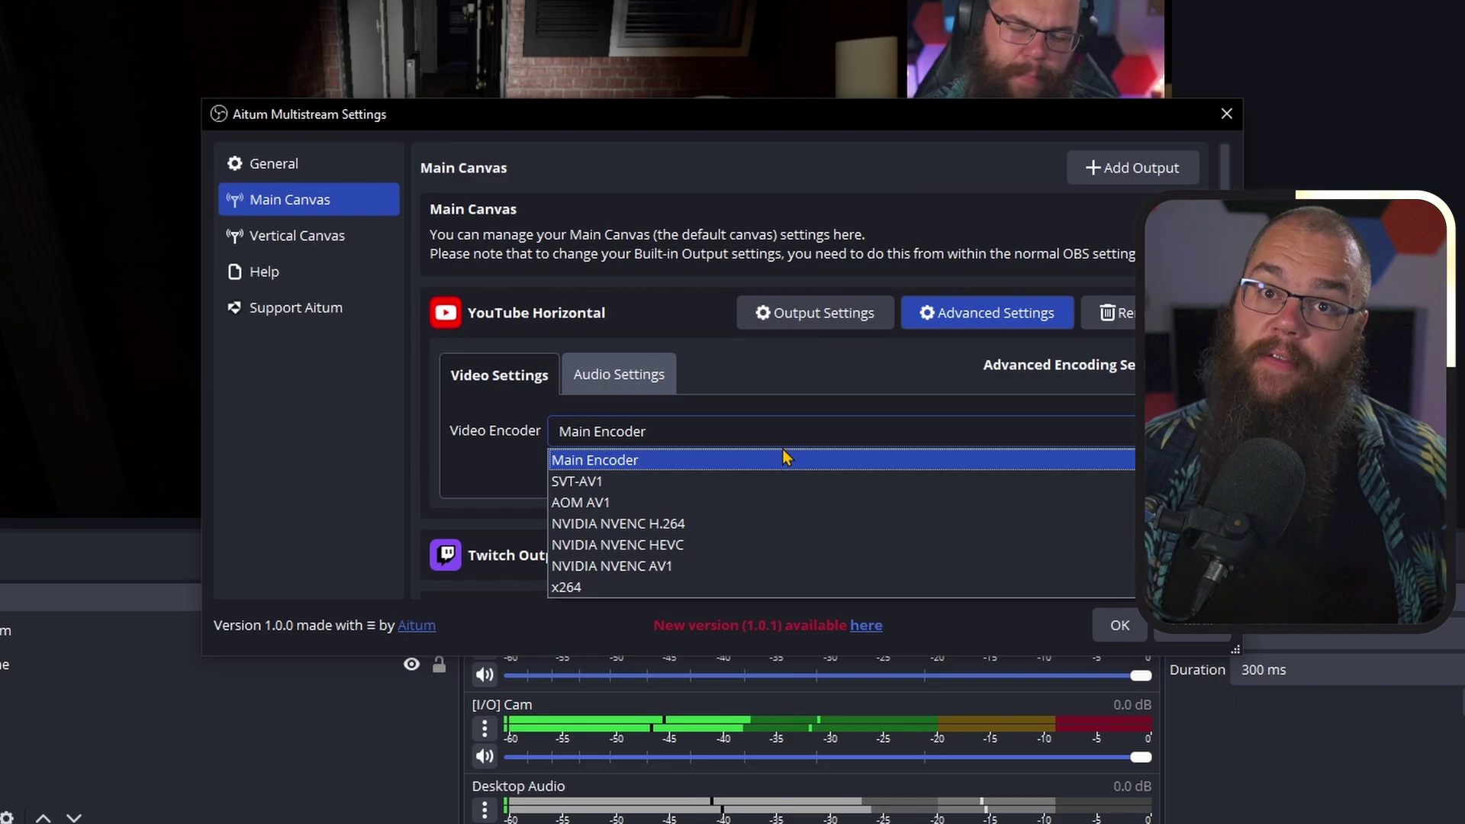
pyautogui.click(786, 459)
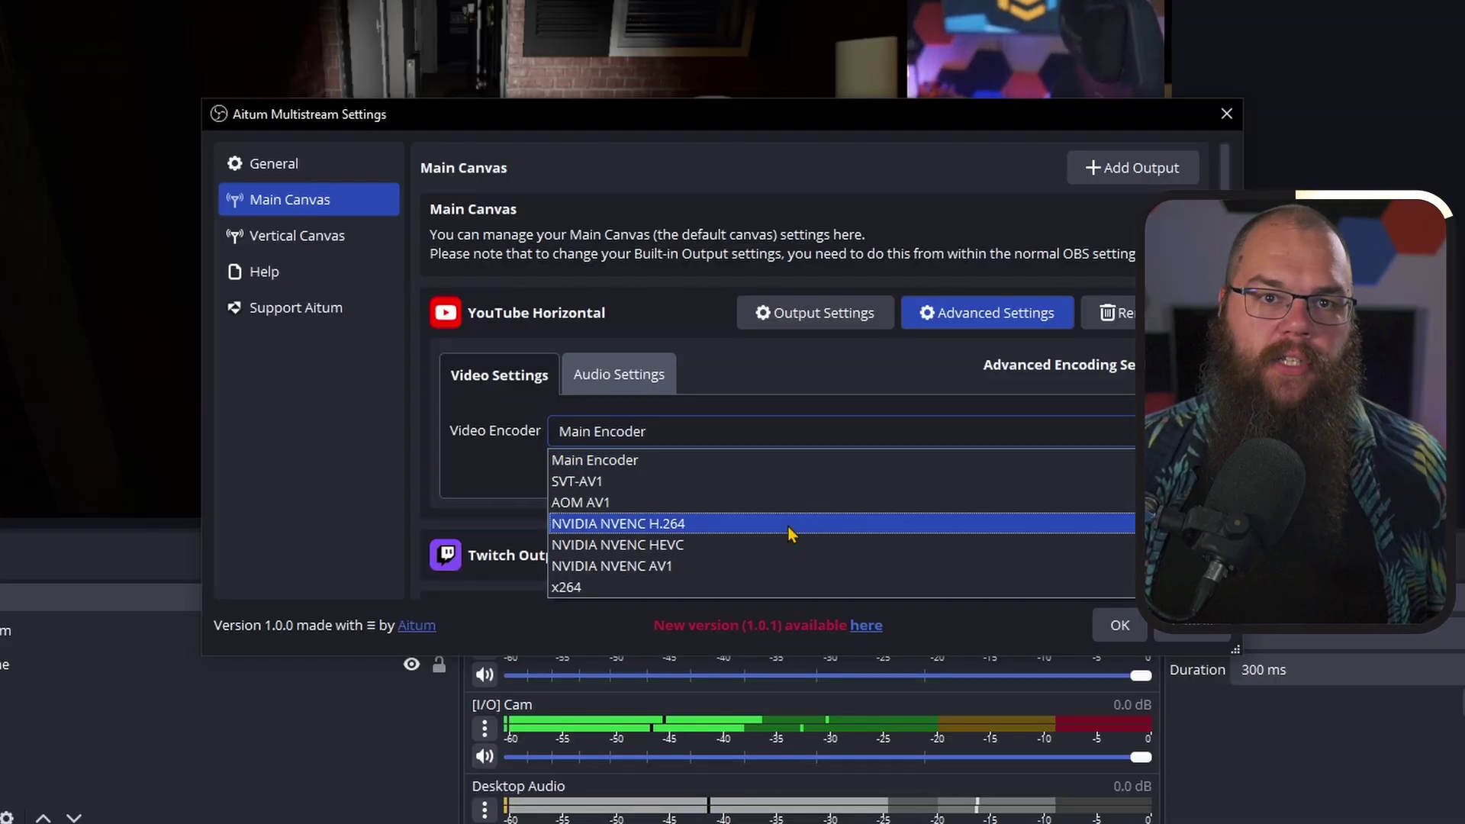
pyautogui.click(790, 526)
pyautogui.scroll(-1, 773, 523)
pyautogui.scroll(-1, 797, 497)
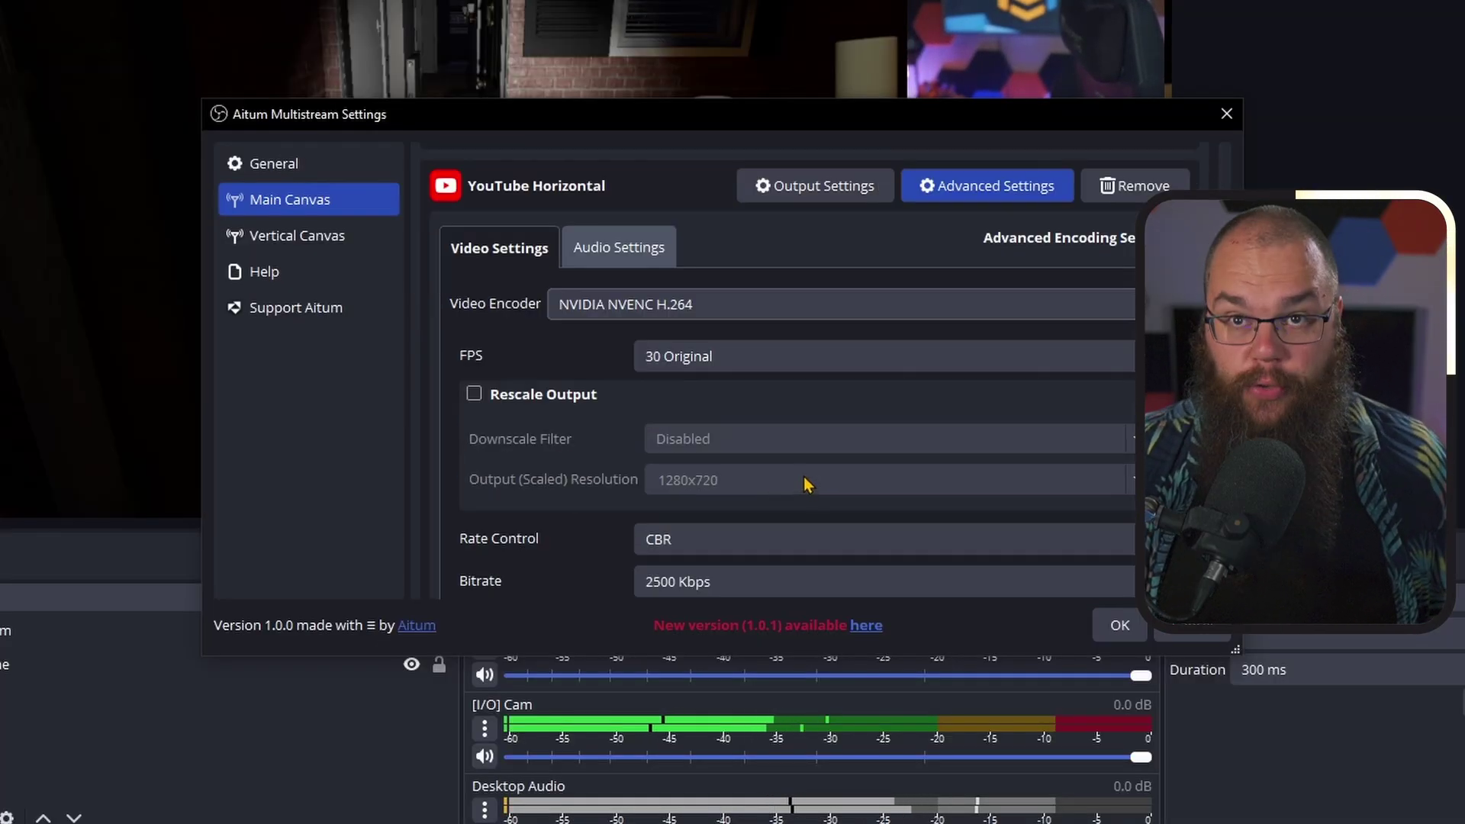
pyautogui.scroll(-1, 773, 374)
pyautogui.scroll(-1, 786, 375)
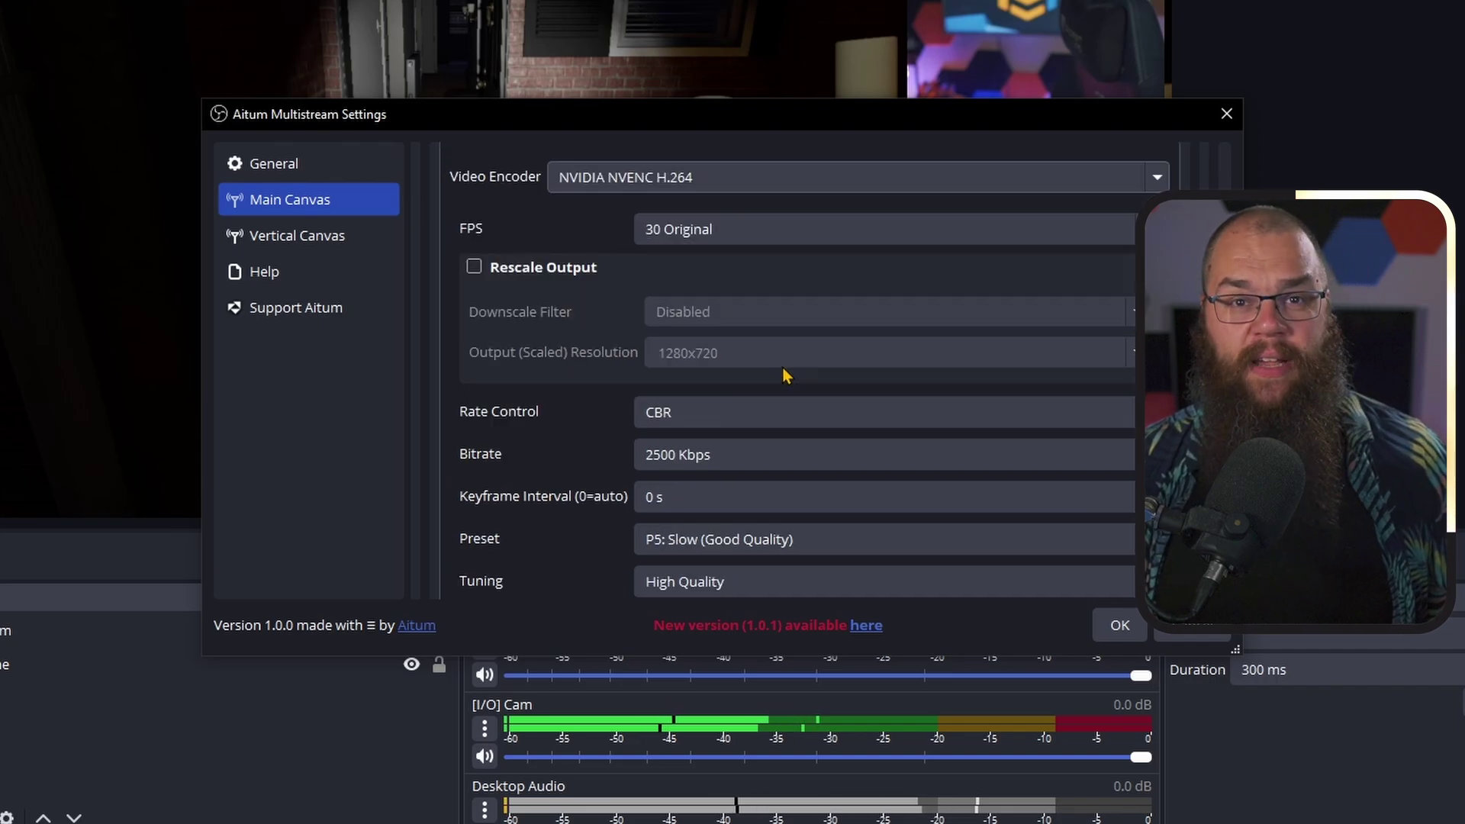
pyautogui.scroll(-1, 788, 376)
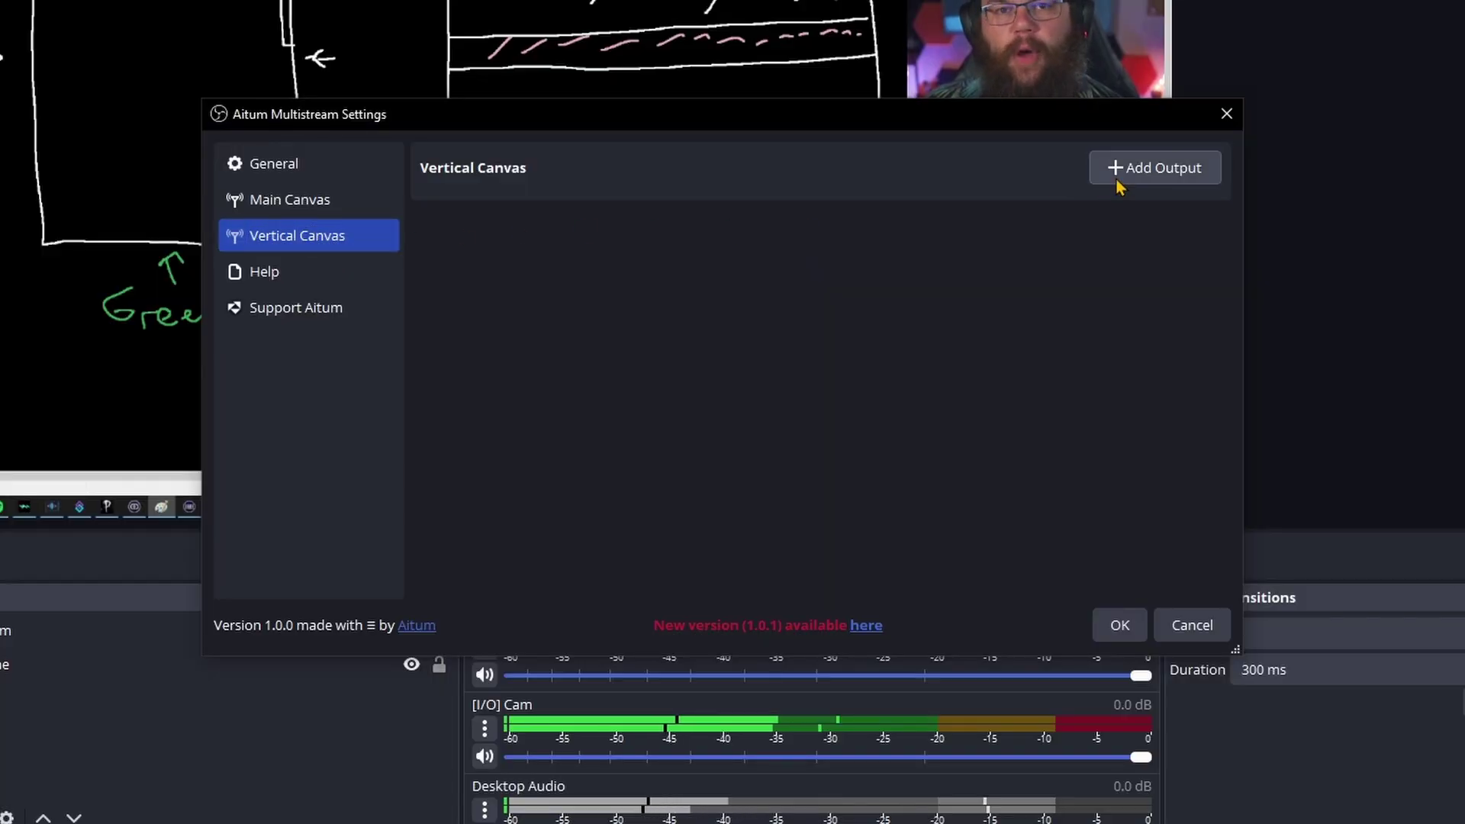
# Open the Add Output service picker for another Aitum output
pyautogui.click(1118, 184)
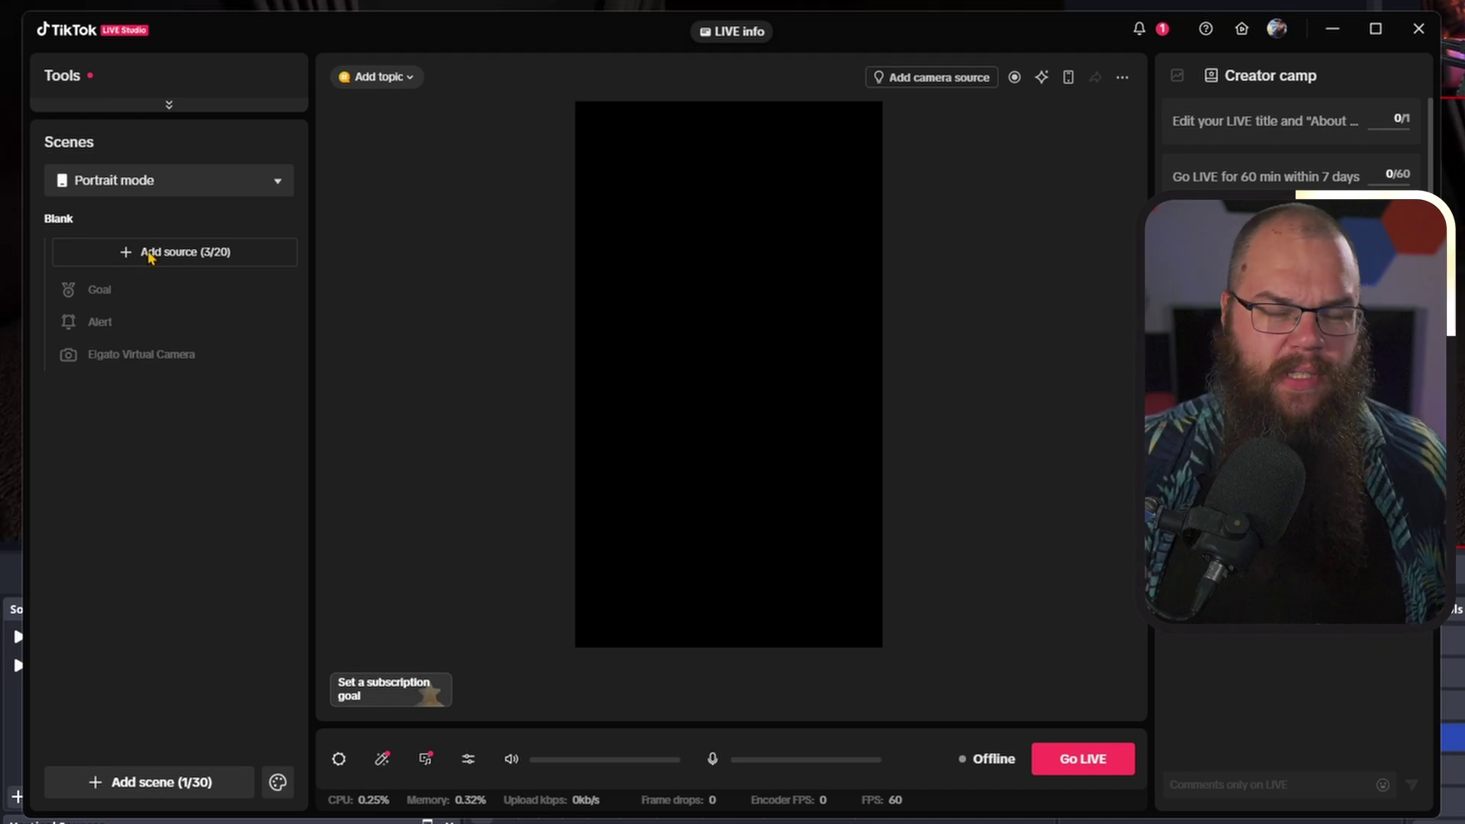
# Add a Camera source to the scene that uses DroidCam Source 3
pyautogui.click(167, 253)
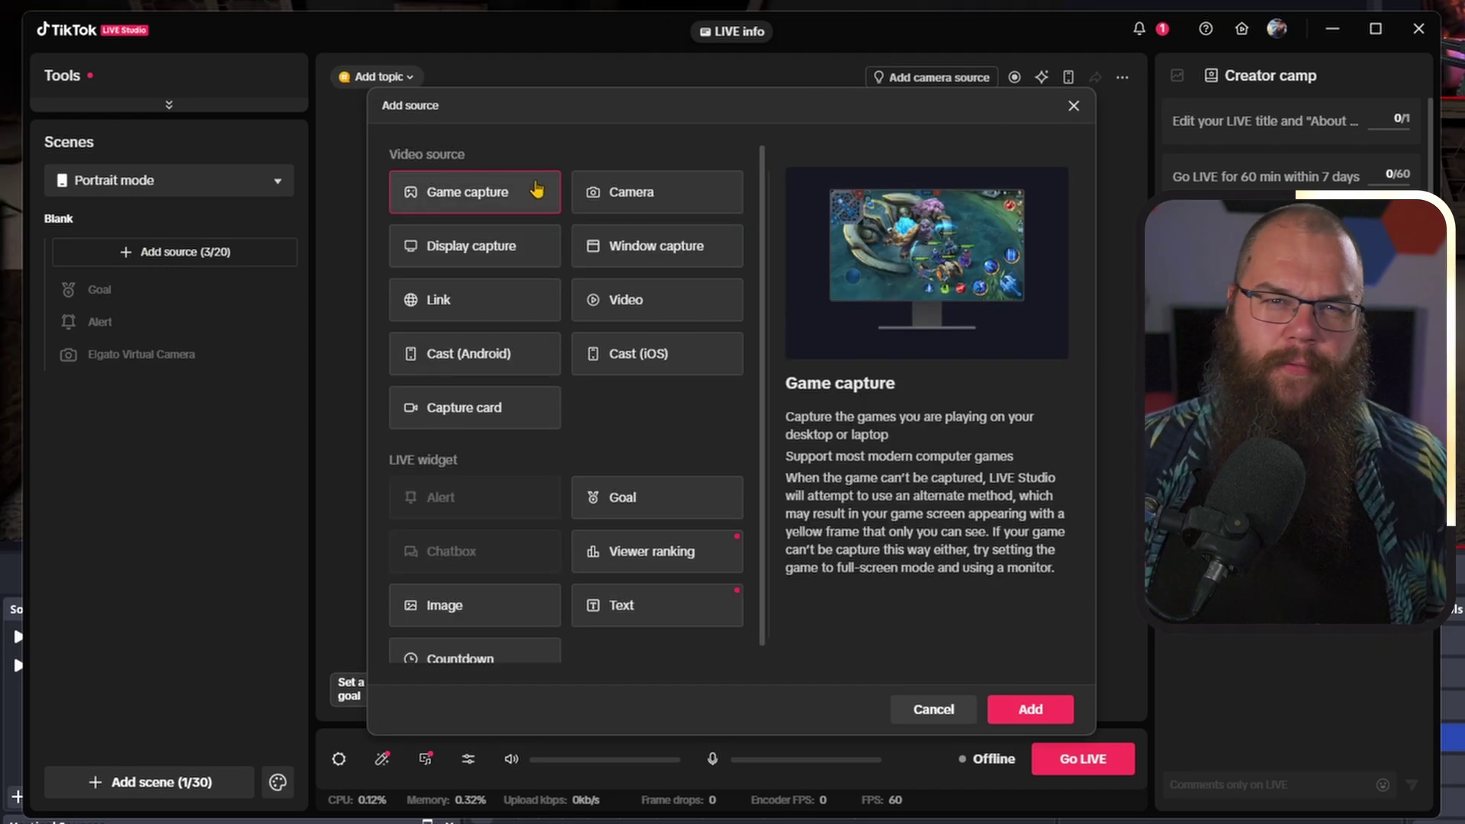
pyautogui.click(598, 191)
pyautogui.click(1032, 708)
pyautogui.click(479, 324)
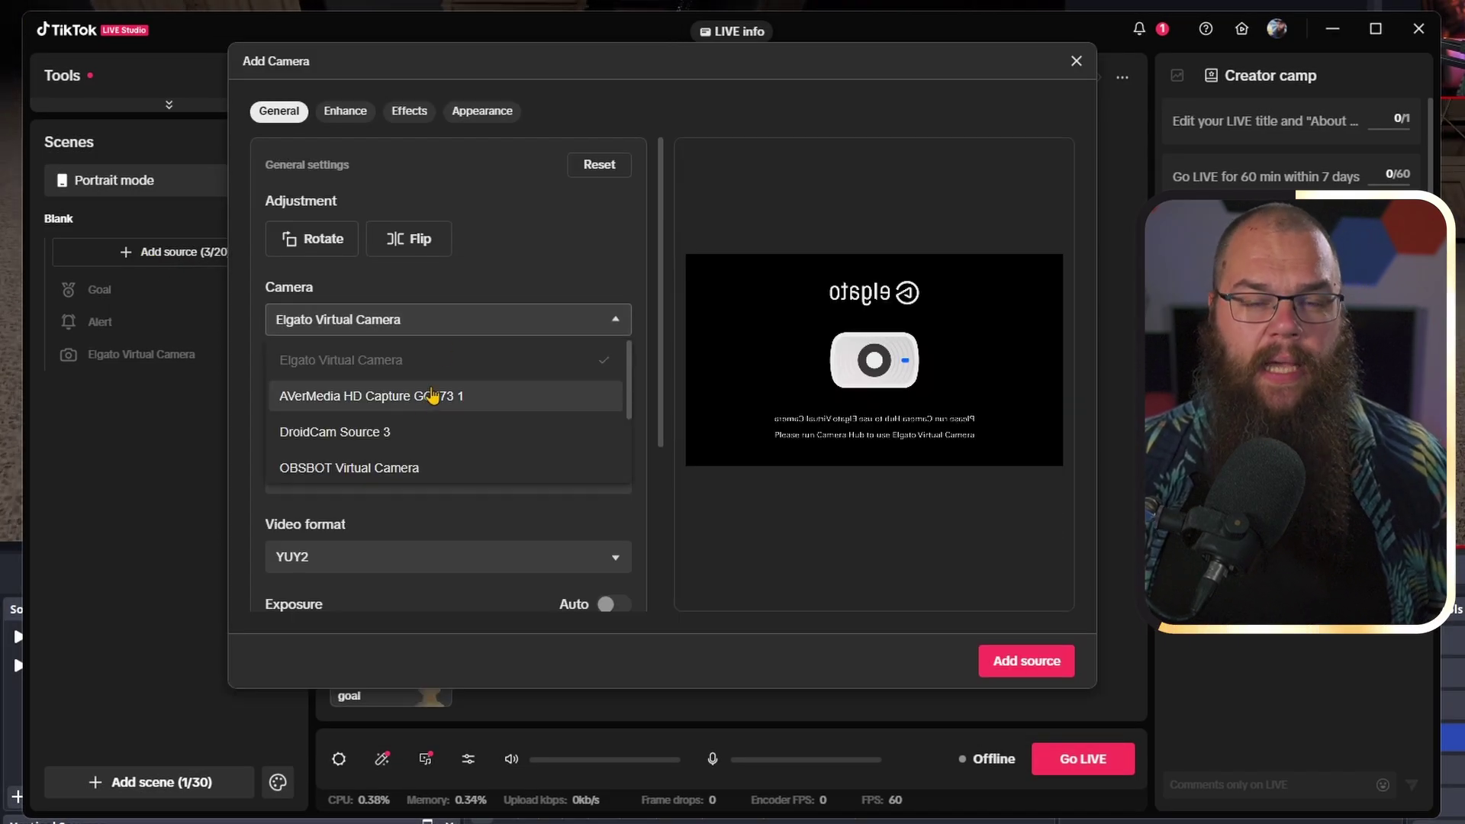
pyautogui.click(418, 431)
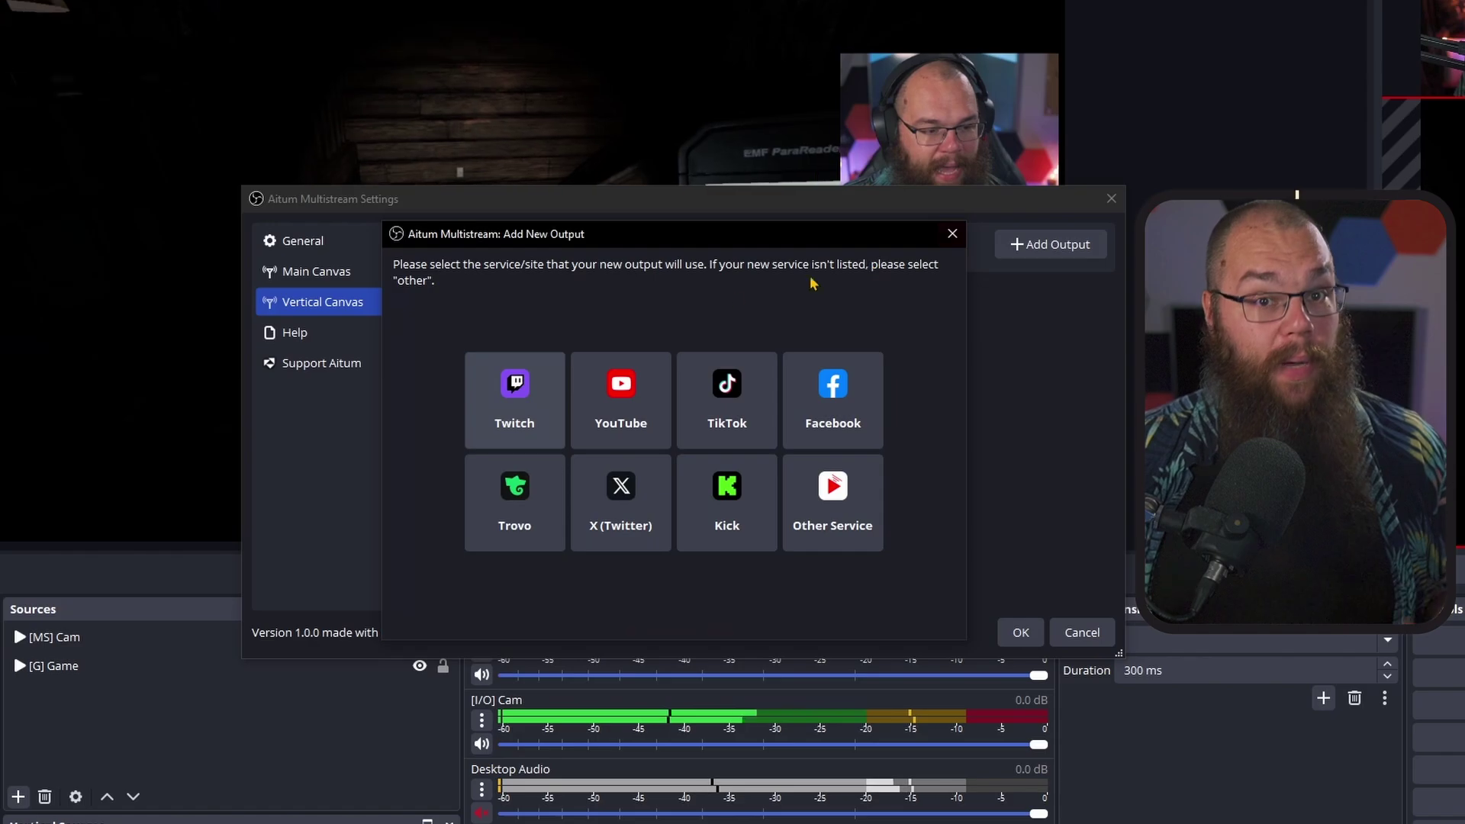
# Start a YouTube output named 'YouTube Vertical' sending to the Backup YouTube ingest server
pyautogui.click(612, 402)
pyautogui.press('BackSpace')
pyautogui.press('BackSpace')
pyautogui.press('BackSpace')
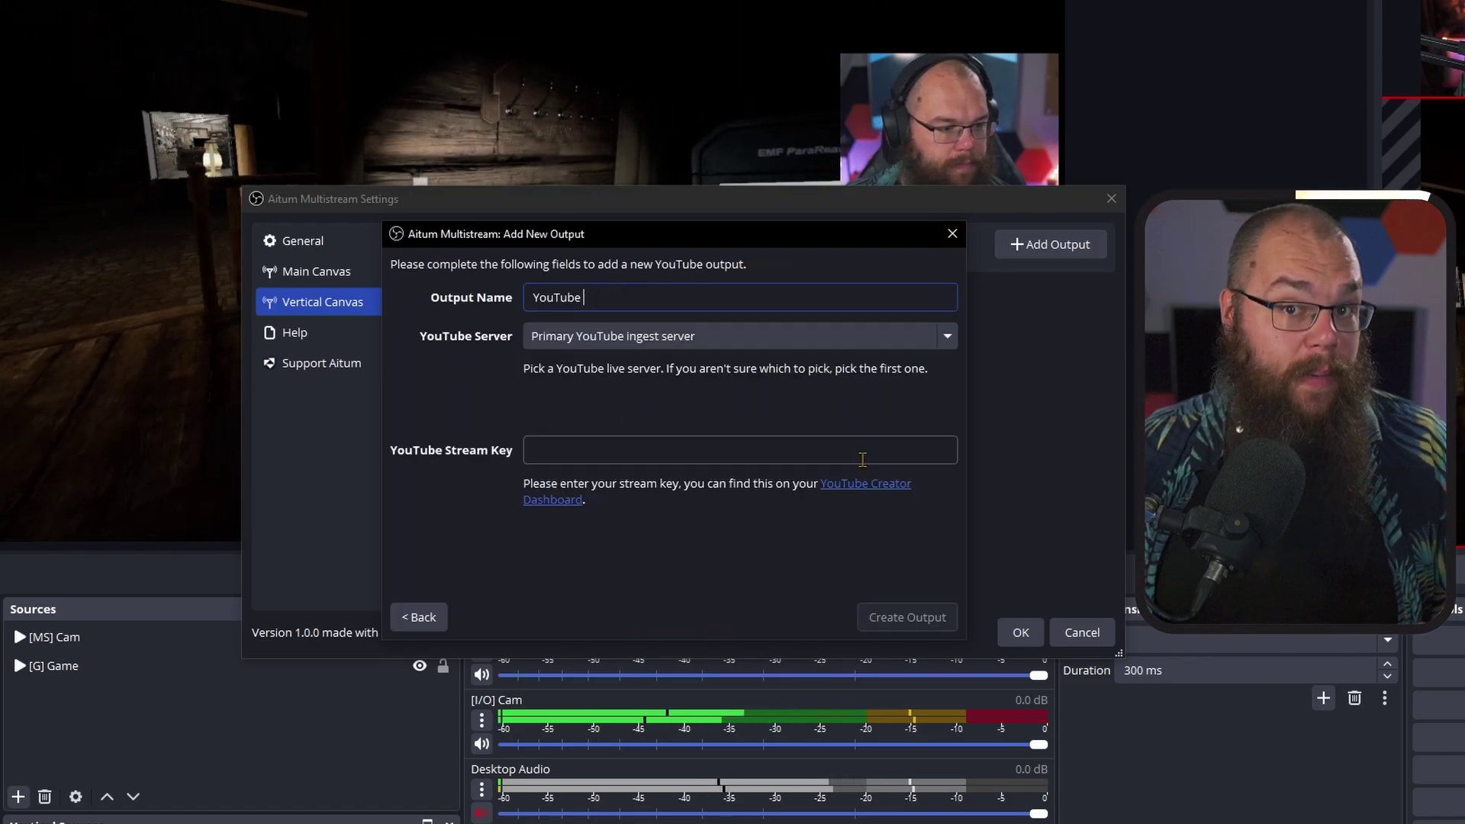
pyautogui.write('Vertical')
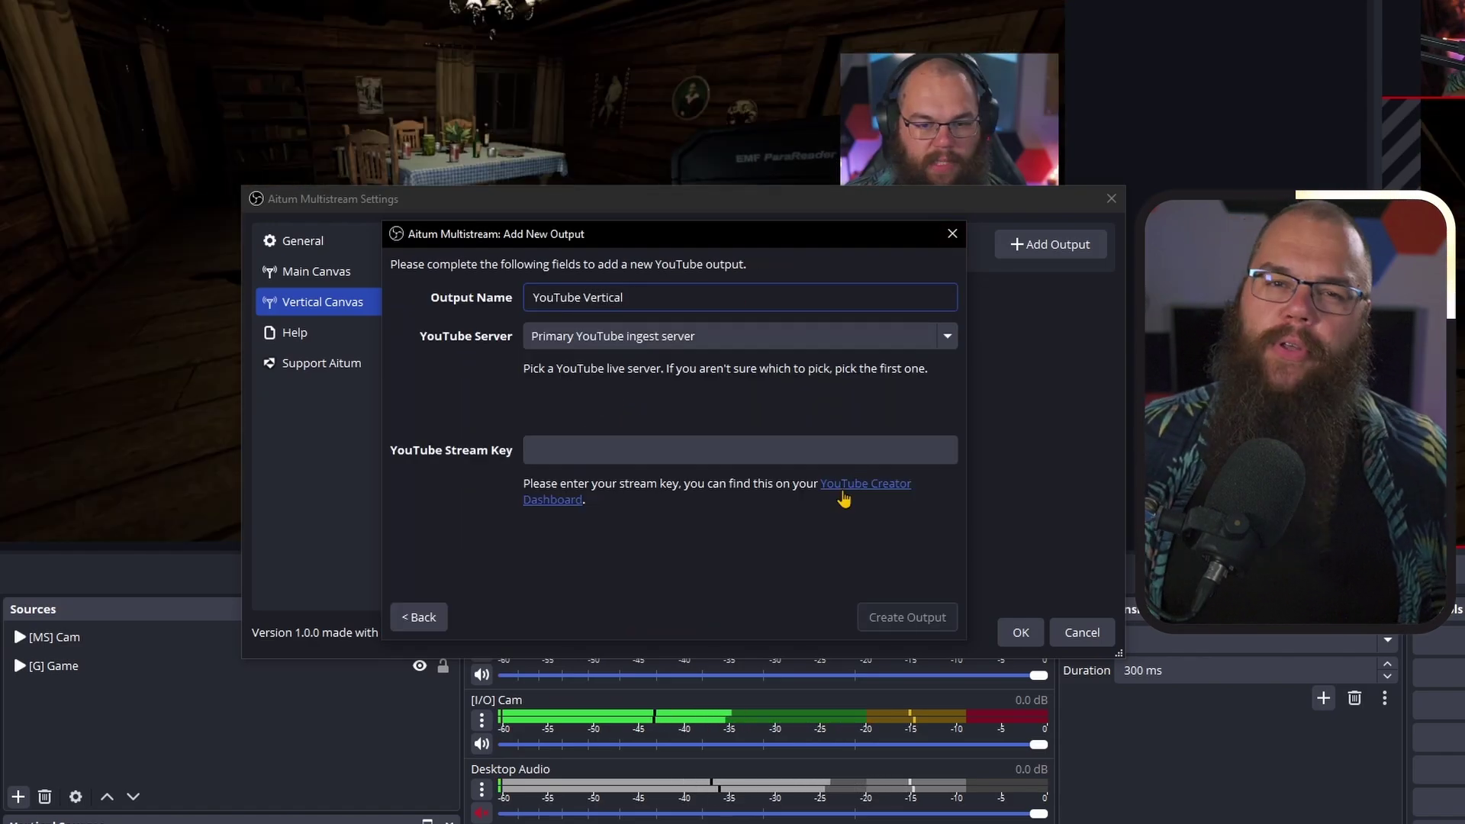
pyautogui.click(726, 336)
pyautogui.click(731, 378)
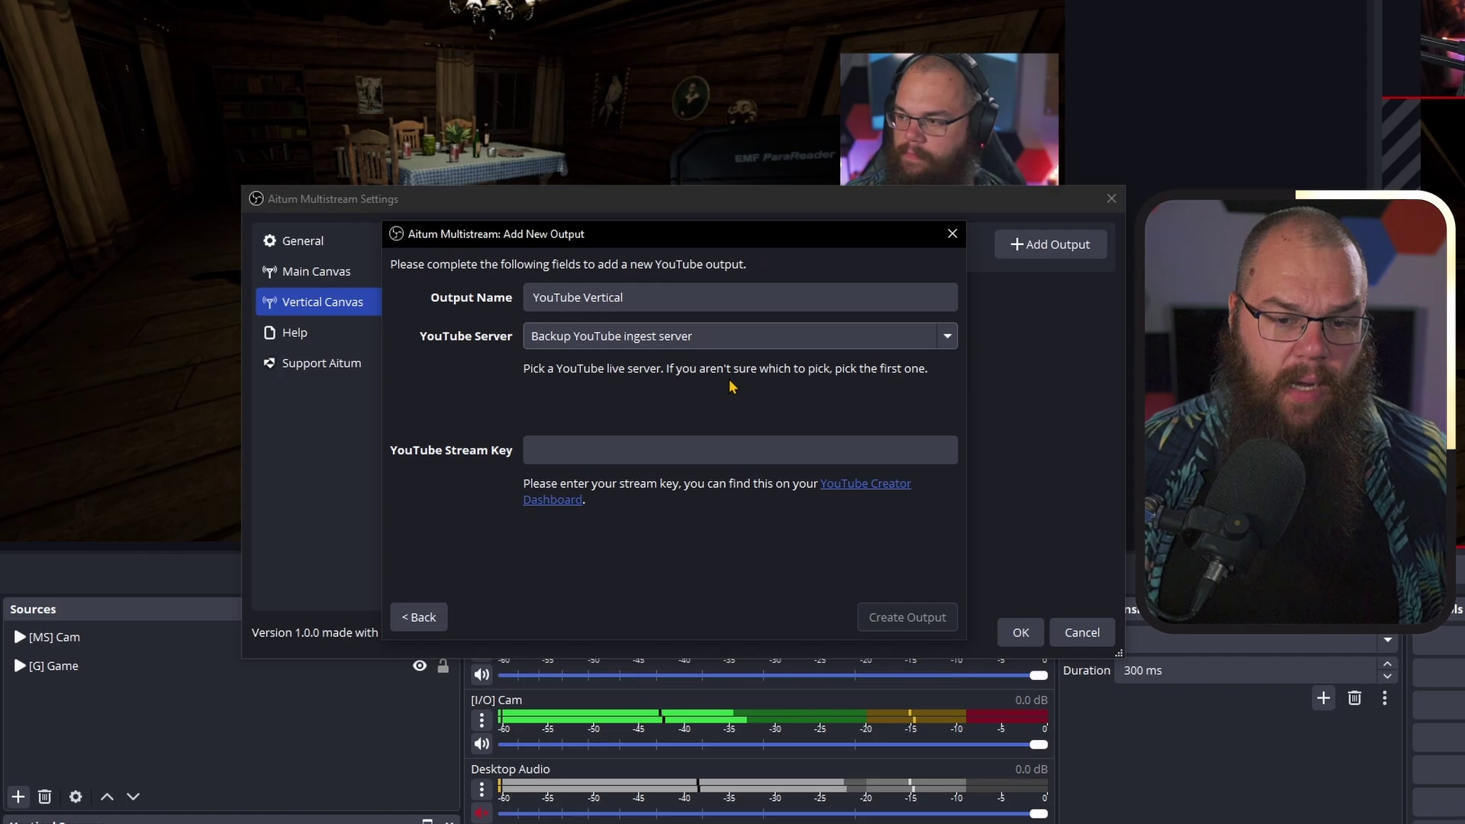
pyautogui.click(734, 336)
pyautogui.click(737, 378)
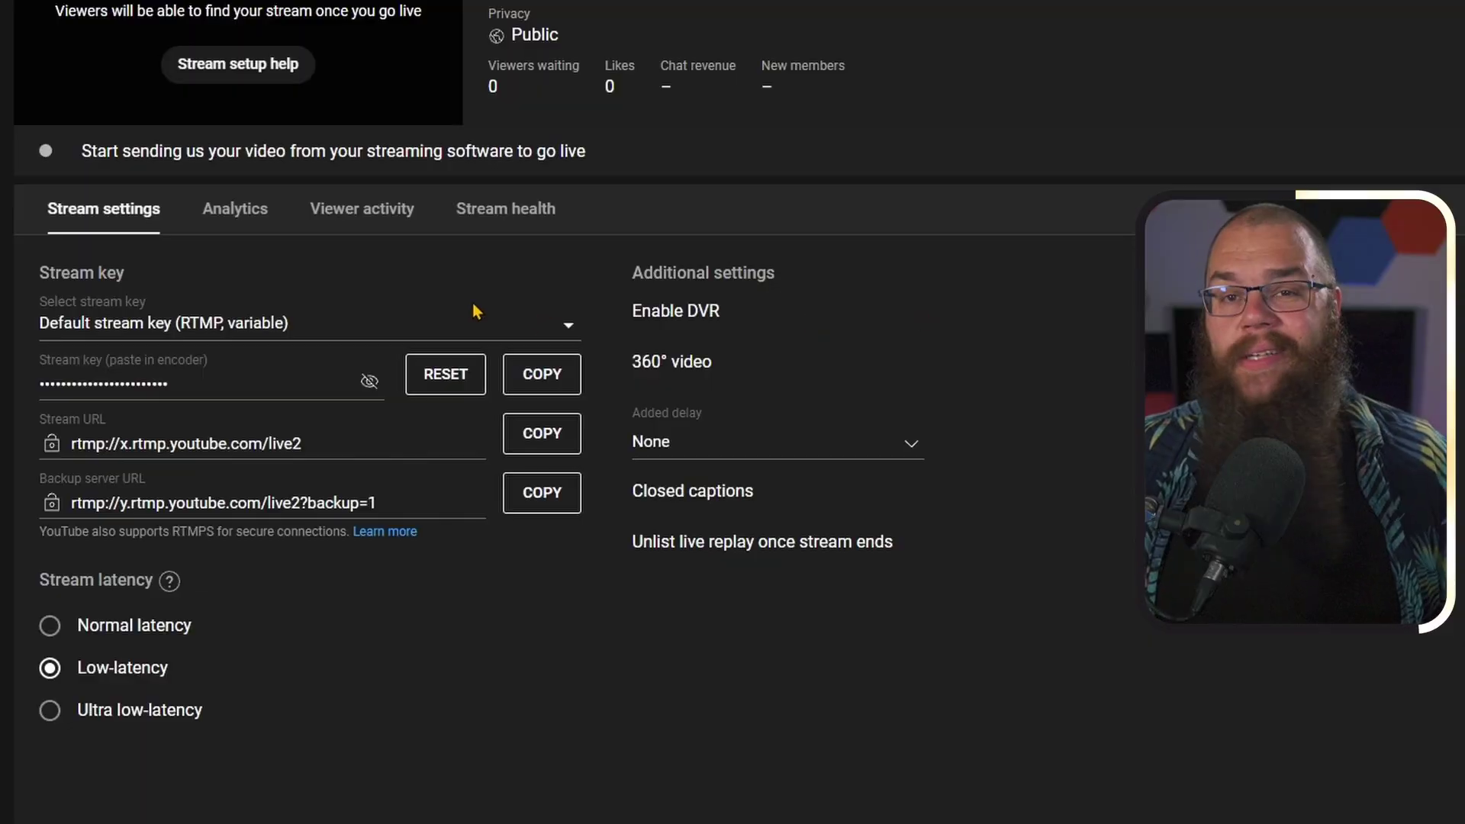
# Choose Create new stream key from the stream key dropdown in YouTube Studio
pyautogui.click(409, 328)
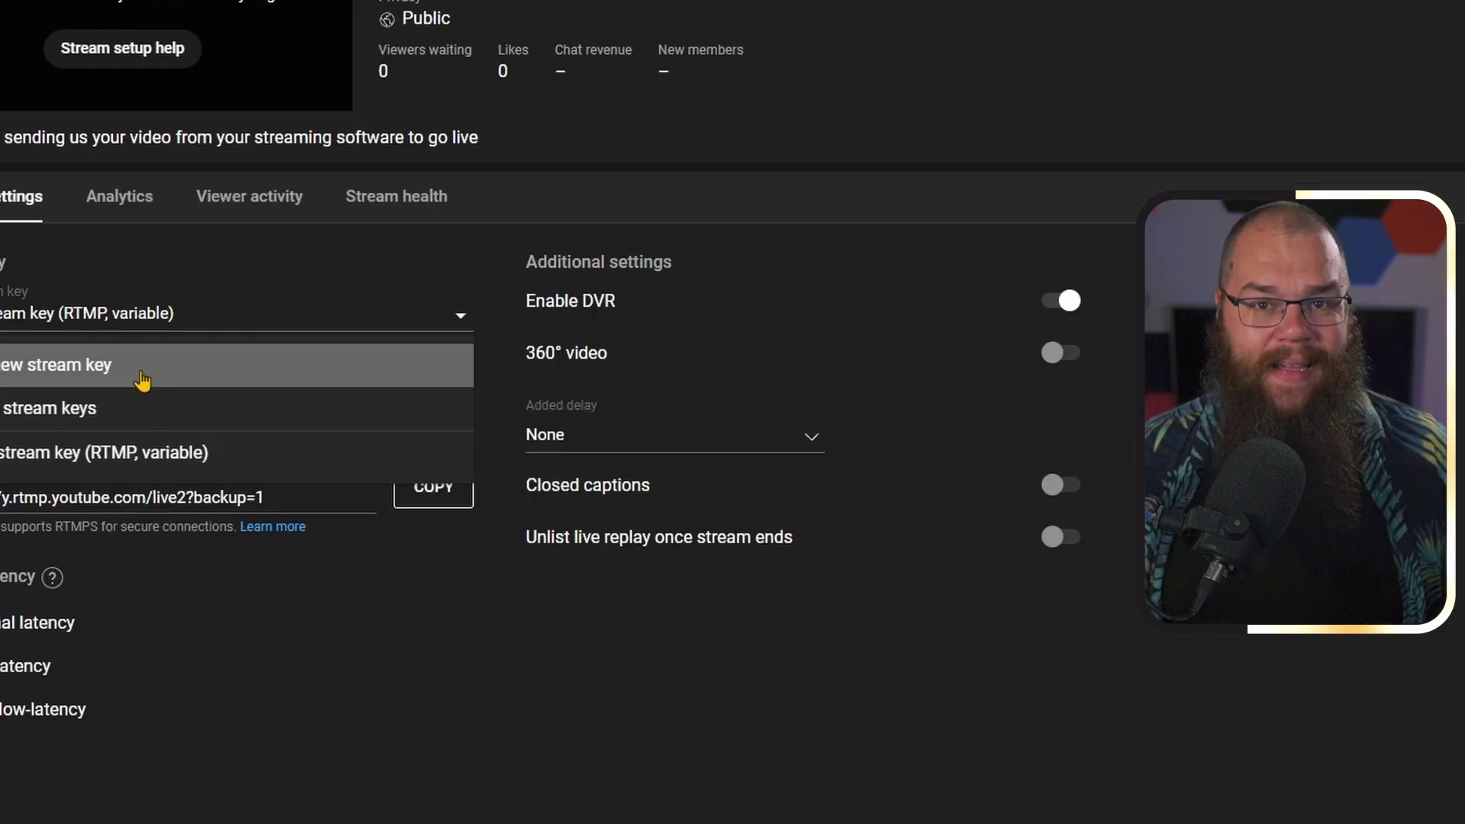
pyautogui.click(419, 378)
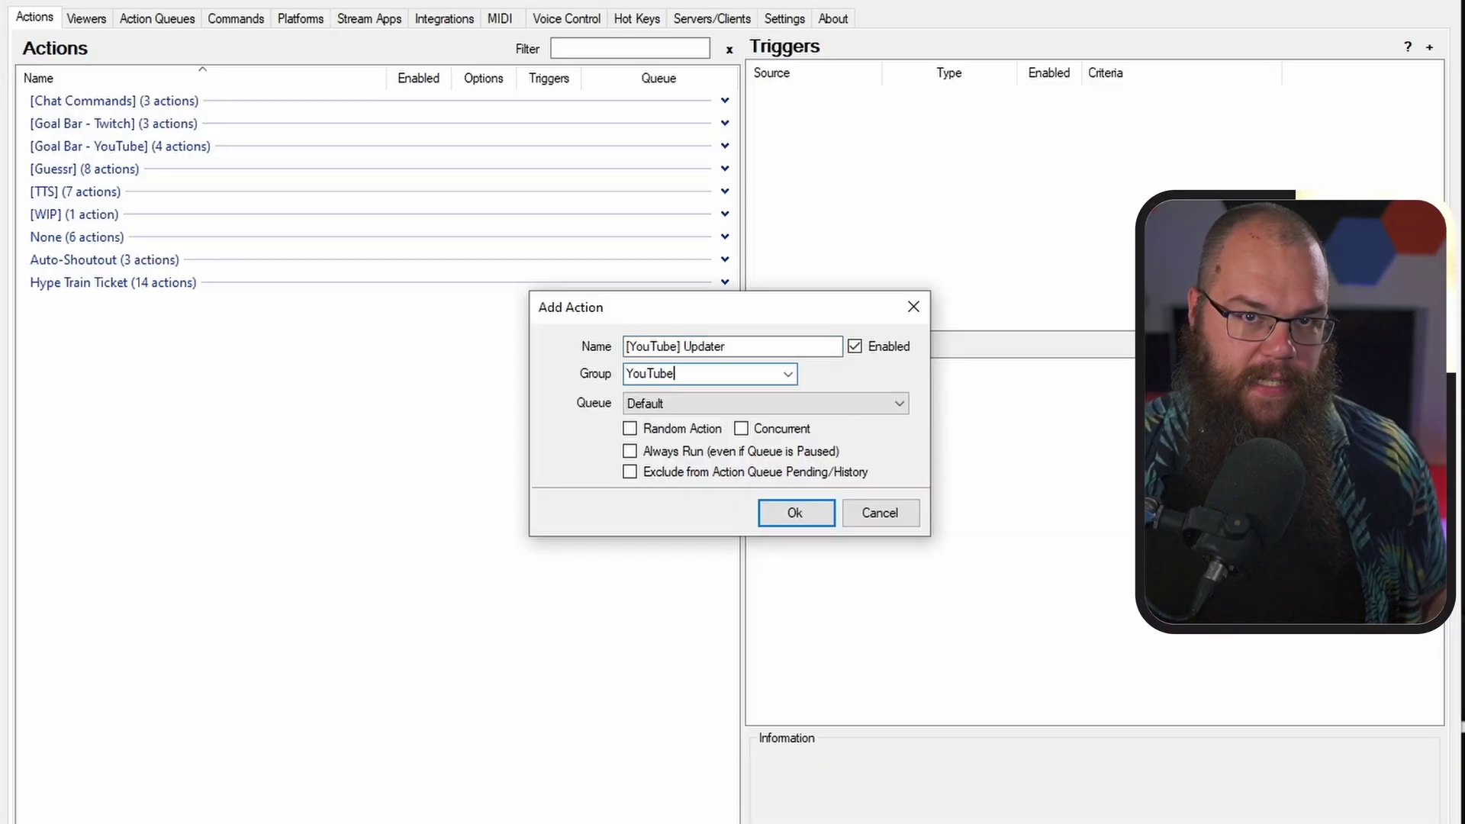
# Confirm the [YouTube] Updater action and give it a Twitch Stream Update trigger for any game and title
pyautogui.press('Return')
pyautogui.rightClick(832, 116)
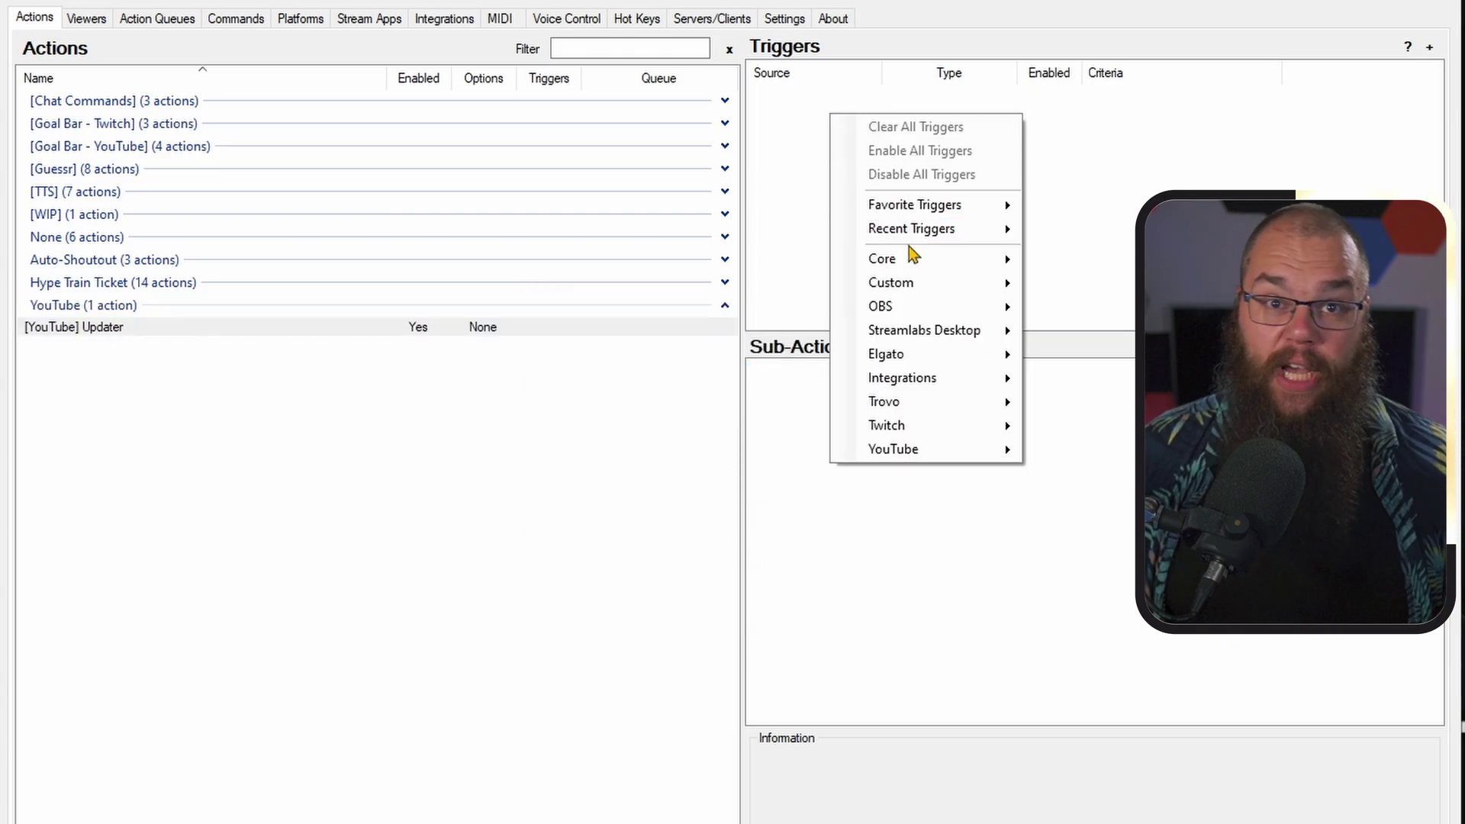
pyautogui.moveTo(910, 429)
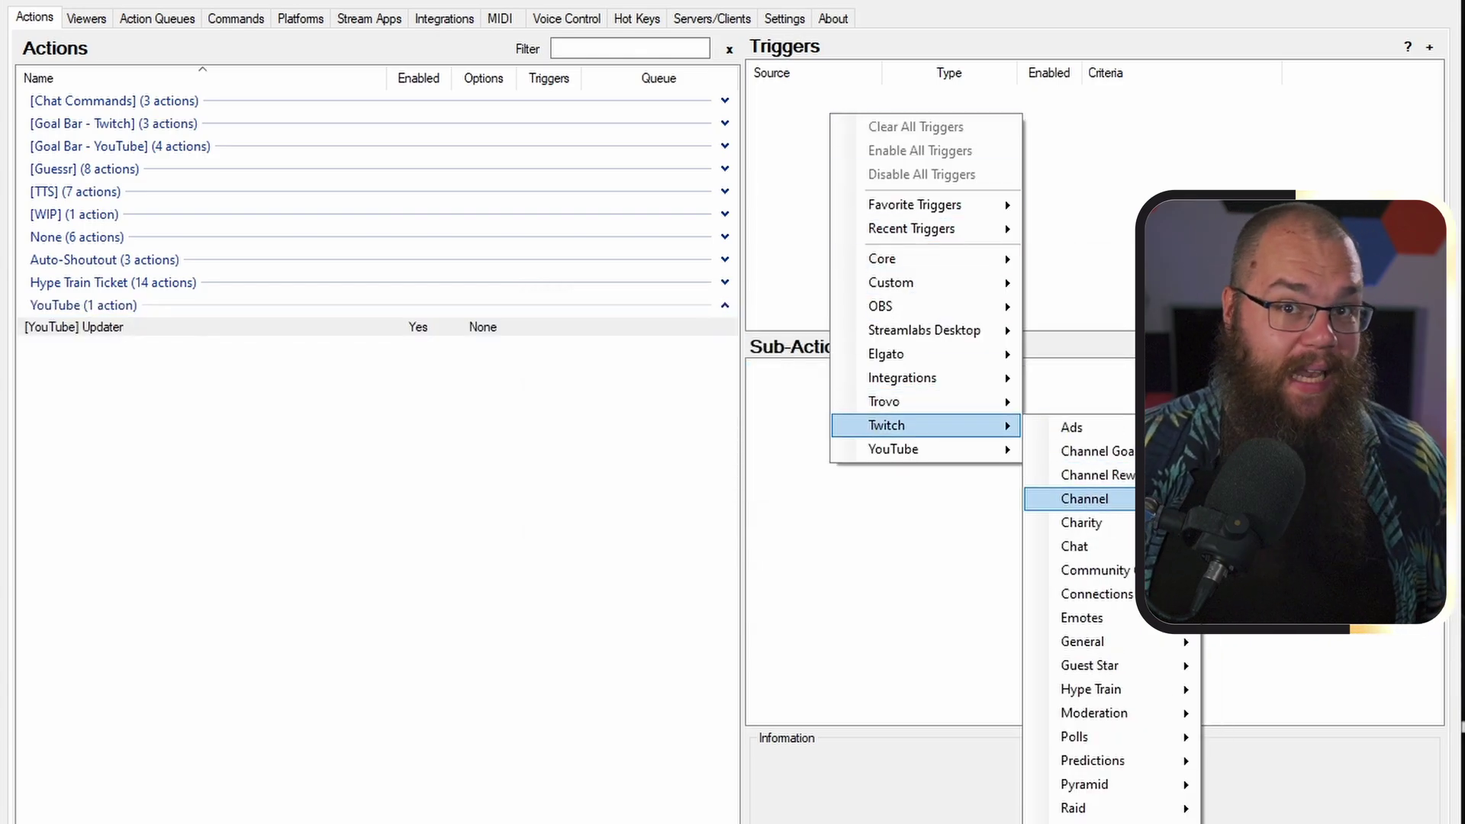
pyautogui.click(1278, 739)
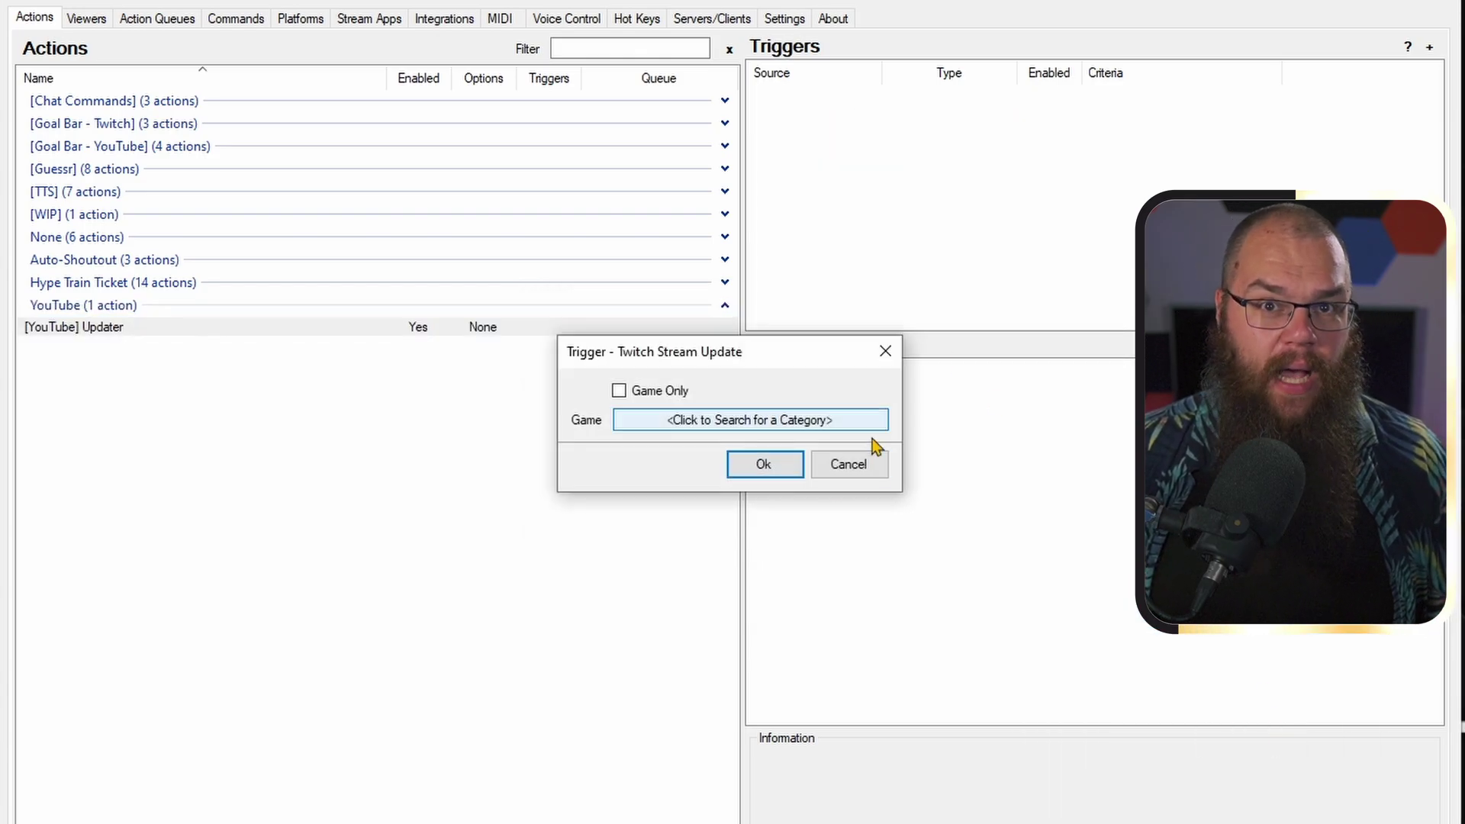
pyautogui.click(767, 465)
# Add a YouTube Set Title sub-action with the title %status%
pyautogui.rightClick(846, 381)
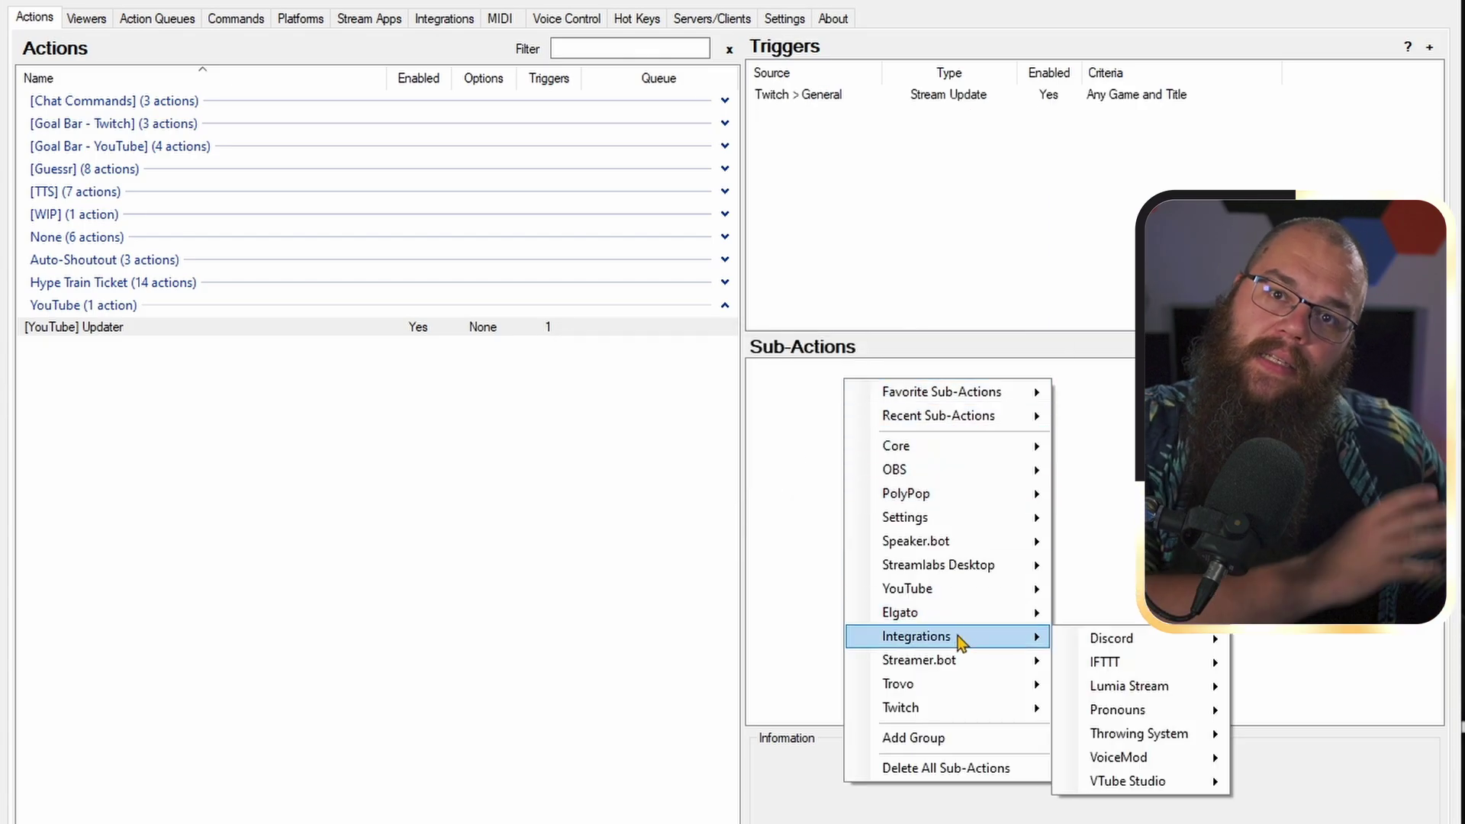
pyautogui.moveTo(954, 588)
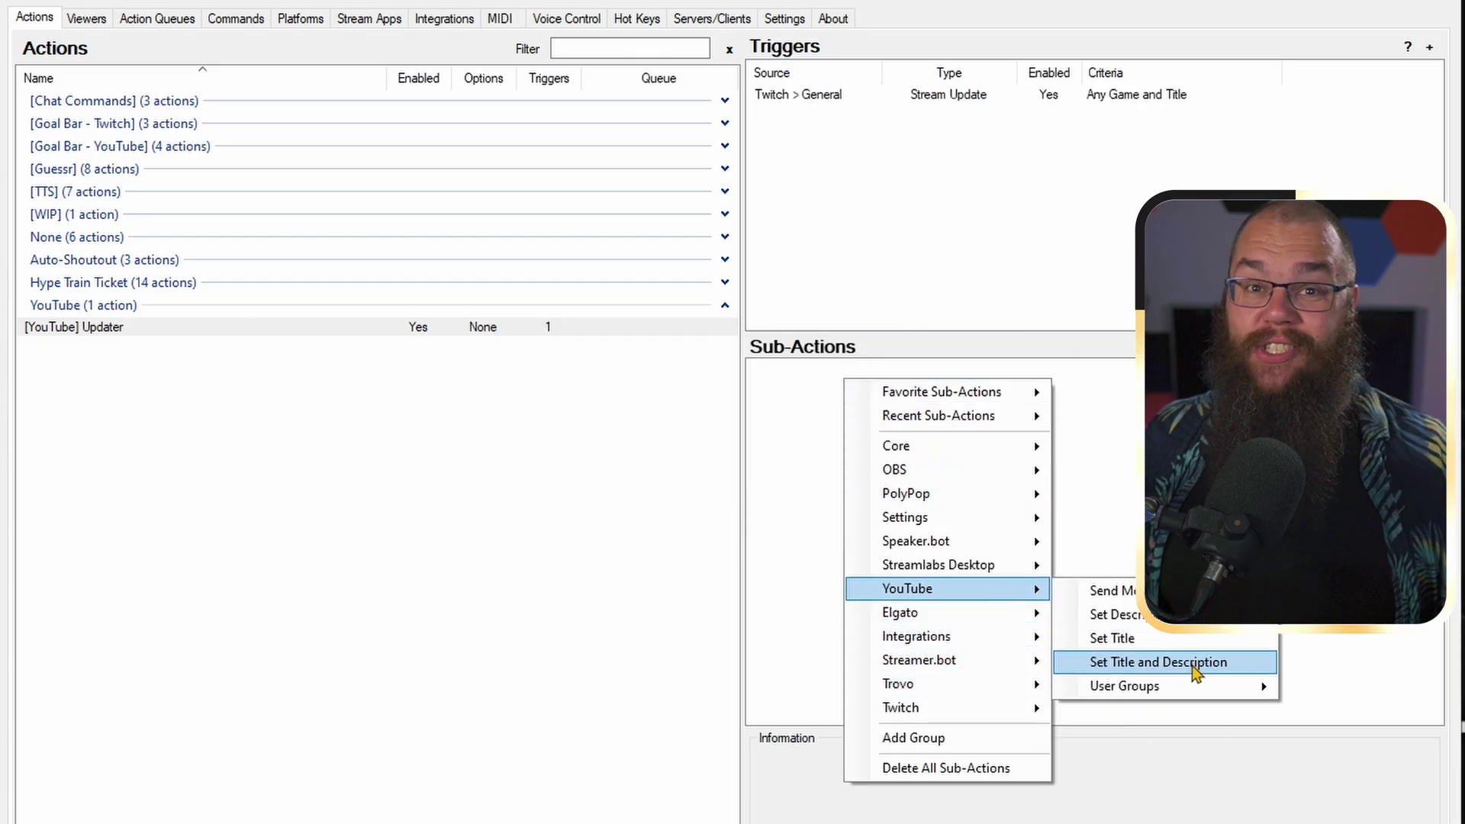
pyautogui.click(1191, 638)
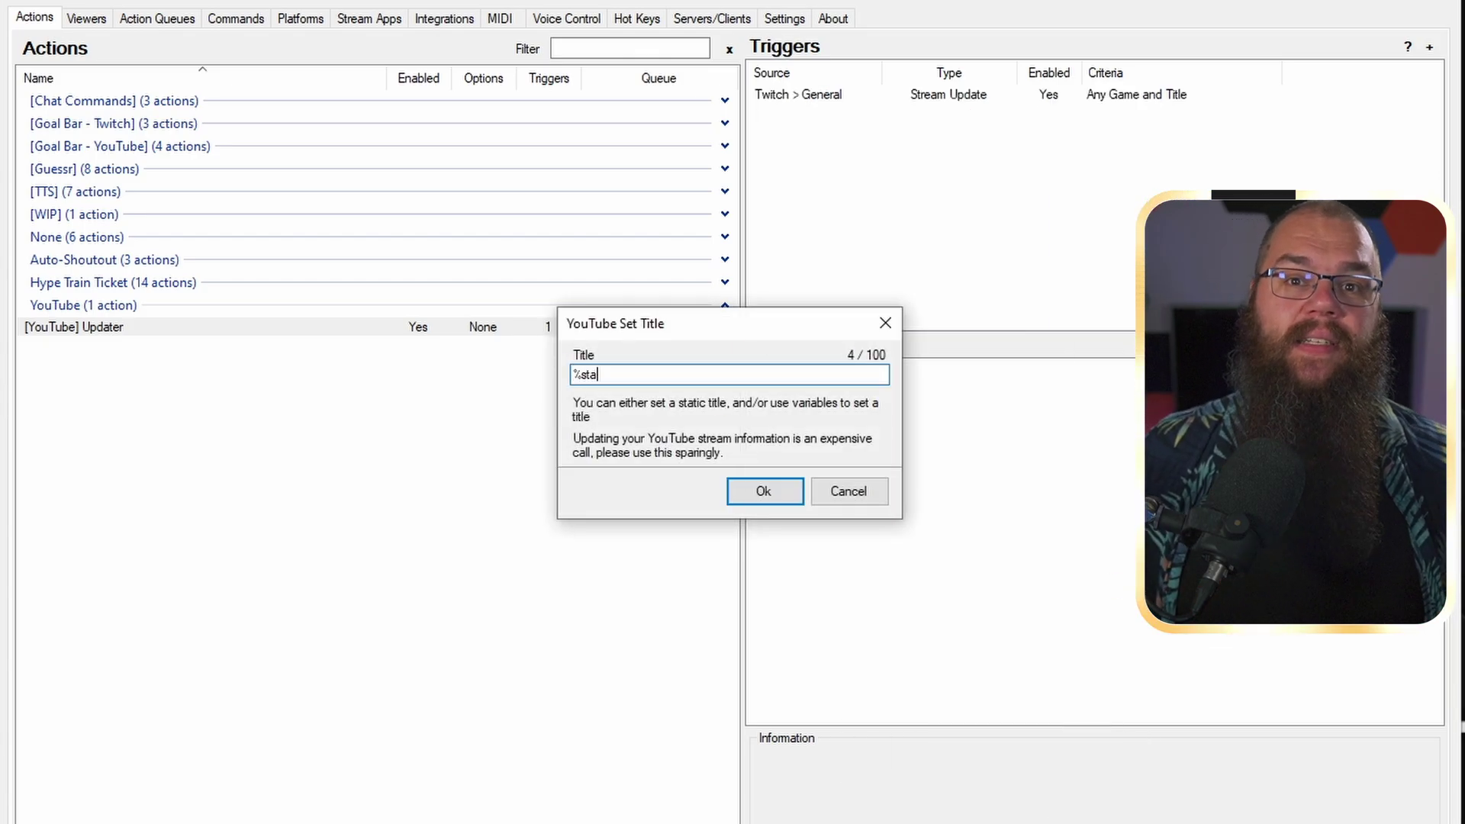
pyautogui.write('%status')
pyautogui.write('%')
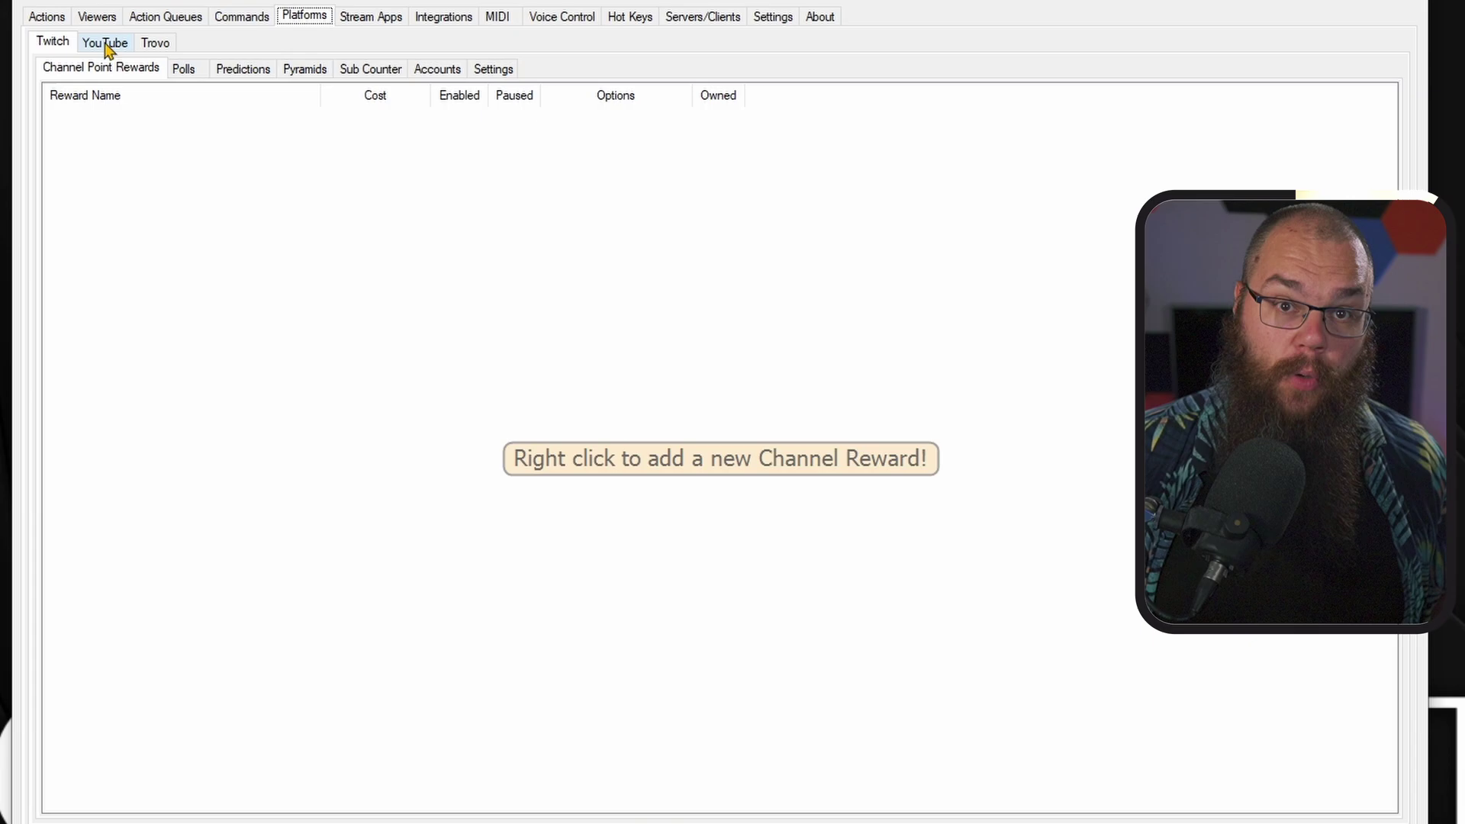
# Enable Auto Connect for the YouTube broadcaster account and view the Broadcasts list
pyautogui.click(105, 44)
pyautogui.click(134, 70)
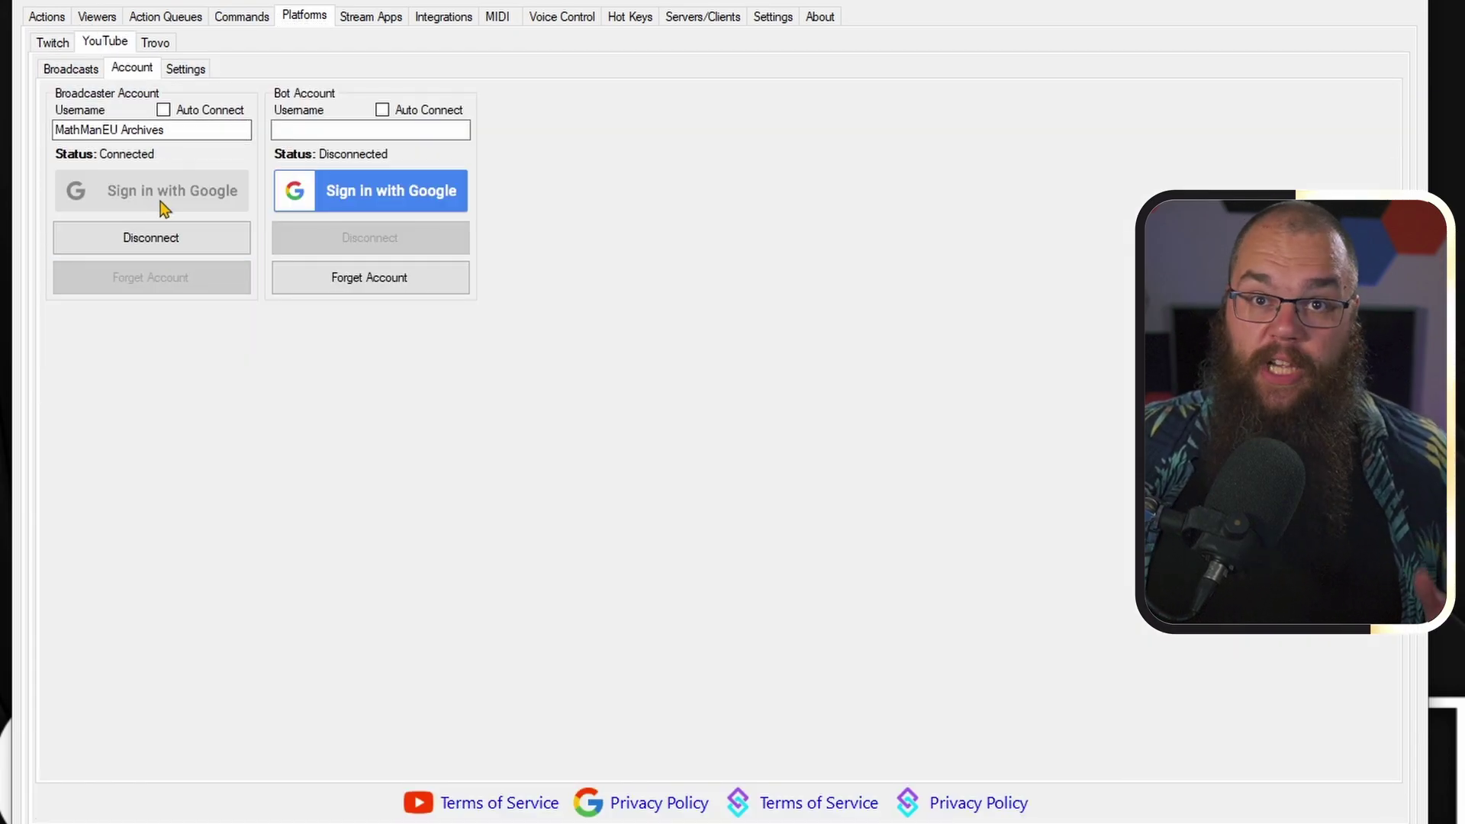
pyautogui.click(162, 109)
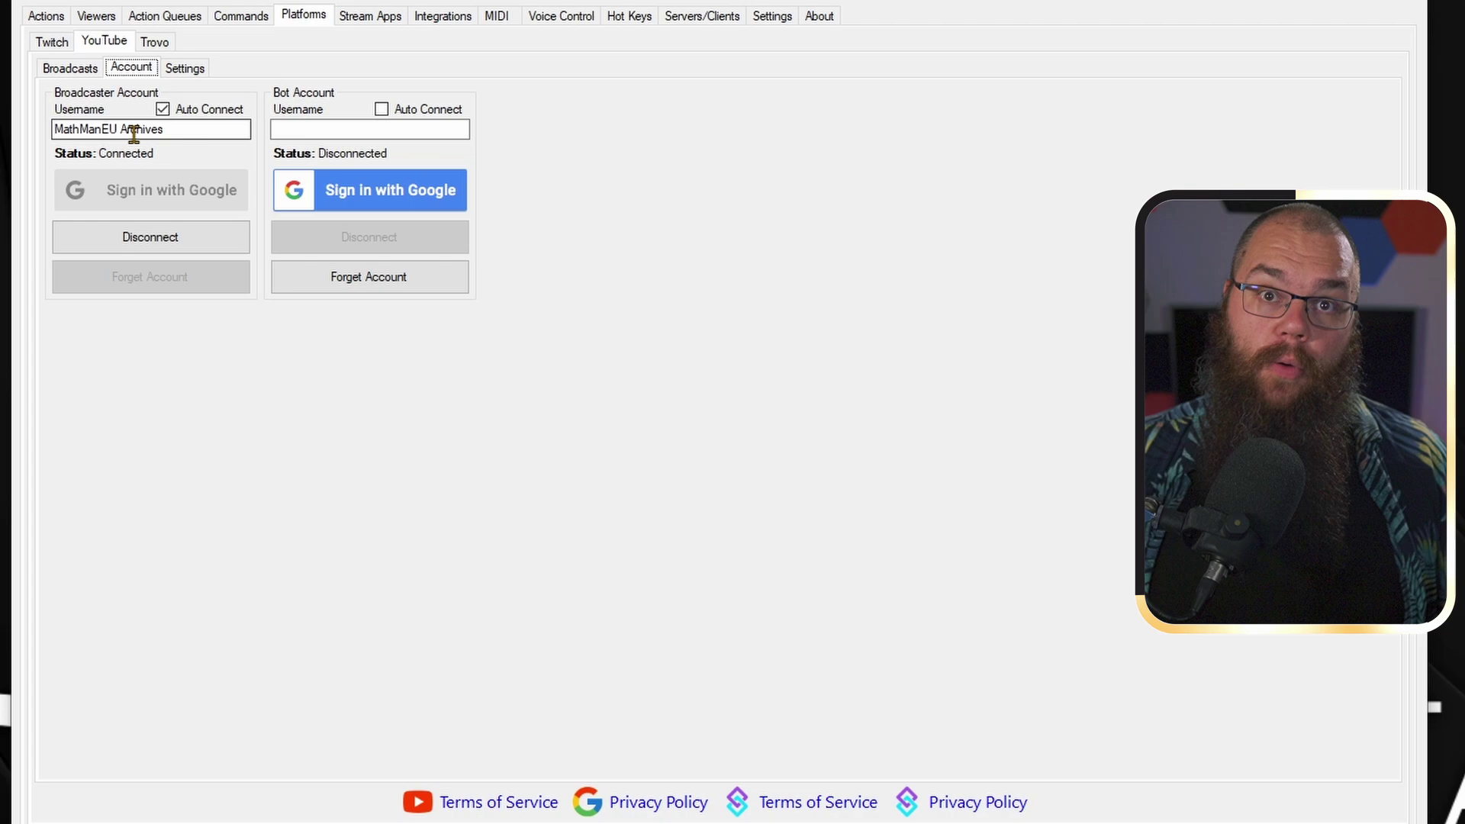
pyautogui.click(92, 71)
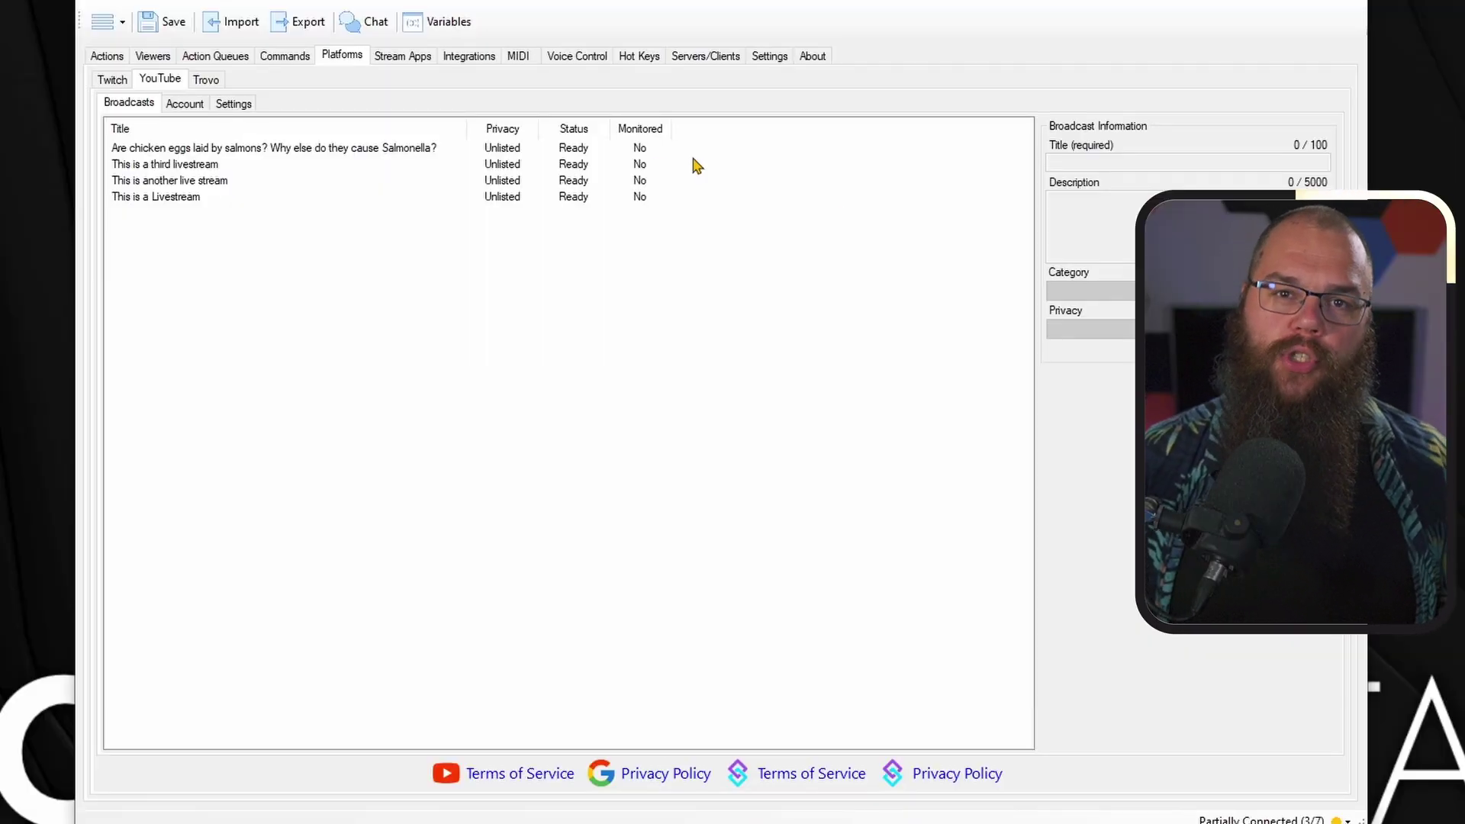
# Open Streamer.bot's Chat window, then reposition and enlarge it to show more messages
pyautogui.click(365, 22)
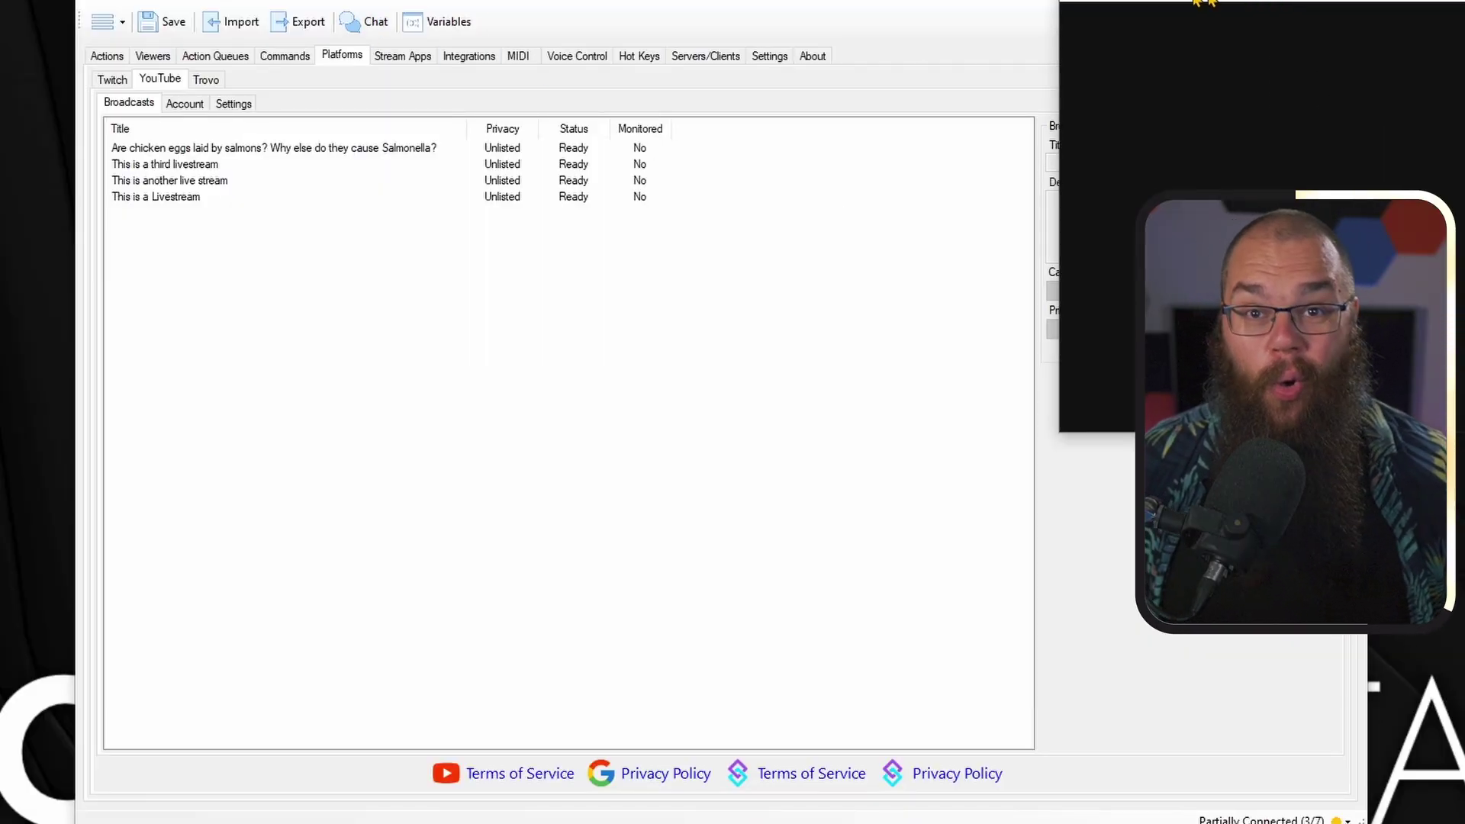
pyautogui.moveTo(419, 163); pyautogui.dragTo(401, 525)
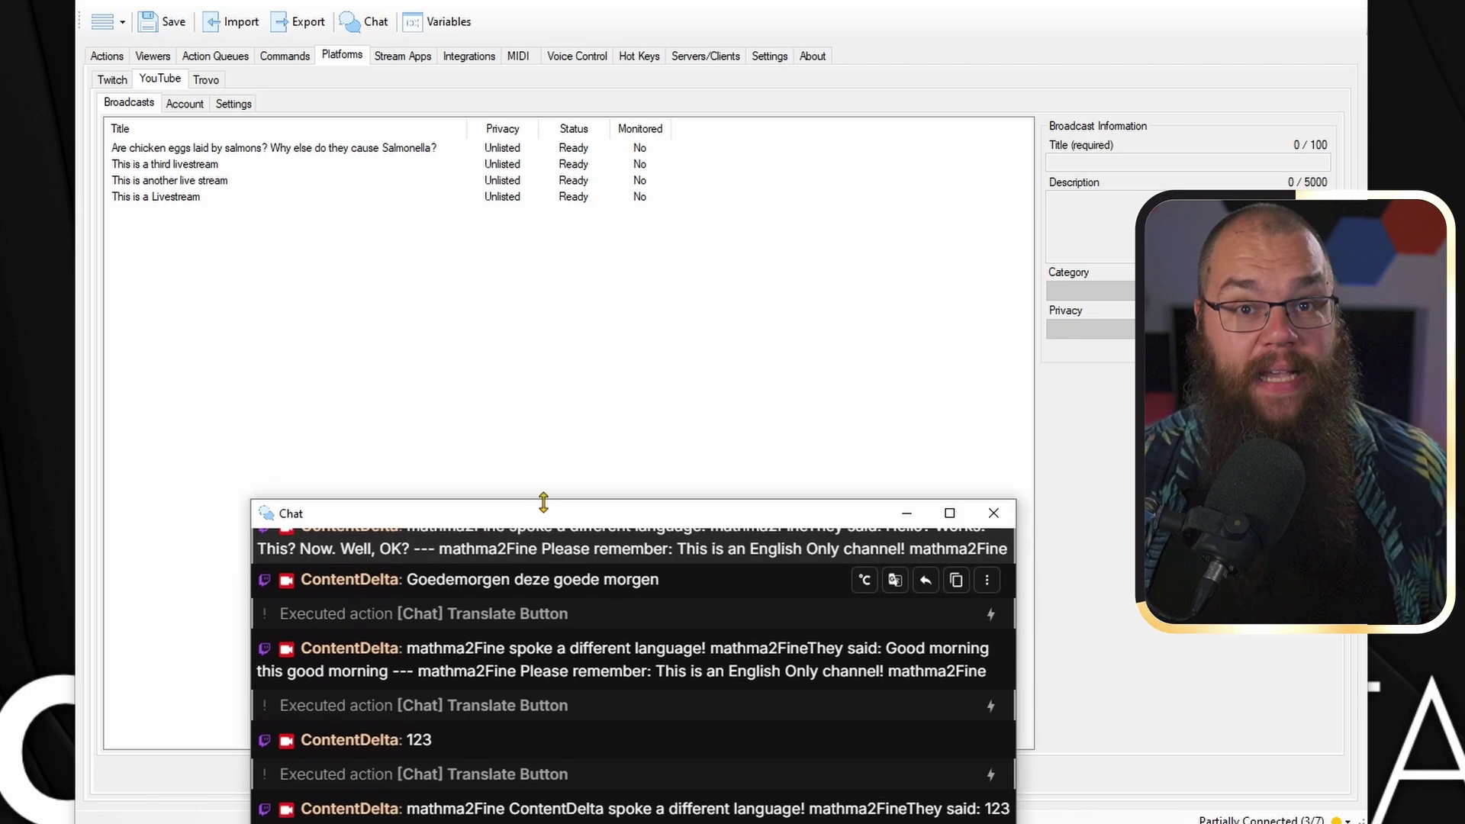
pyautogui.moveTo(542, 500); pyautogui.dragTo(556, 1)
pyautogui.moveTo(274, 809)
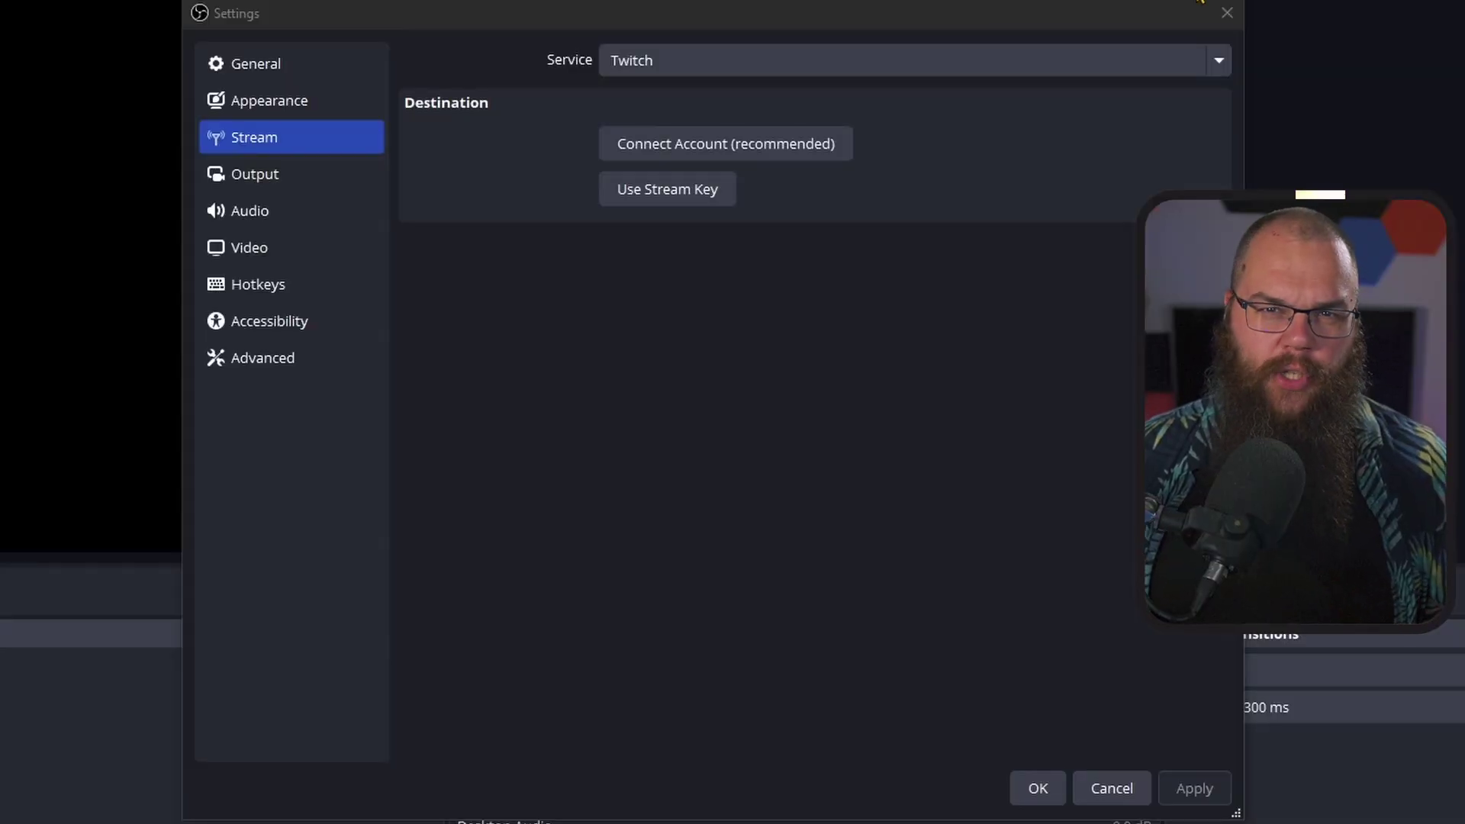
# Set the stream service to YouTube - RTMPS, connect the YouTube account, and save
pyautogui.click(758, 64)
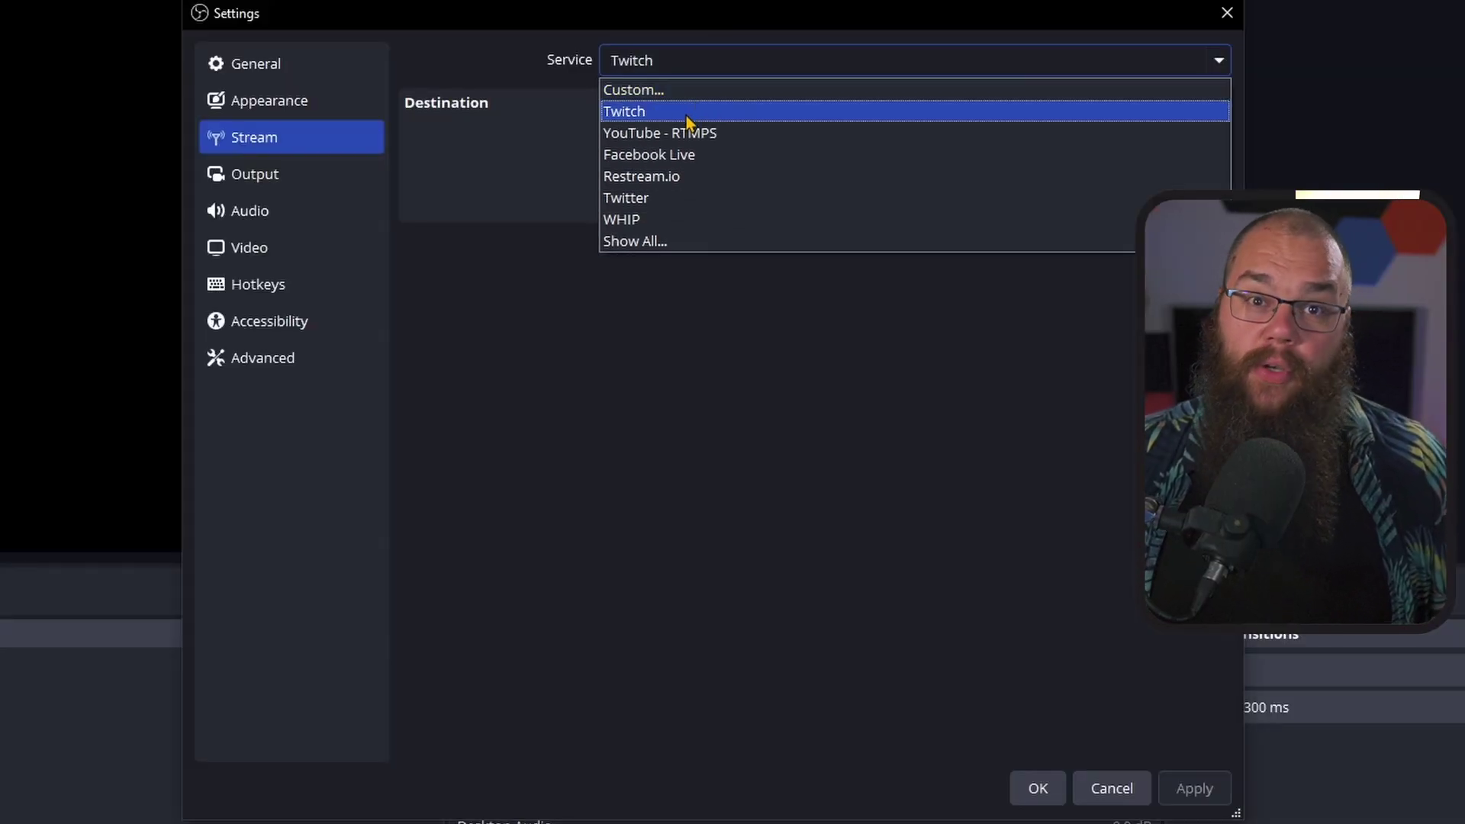
pyautogui.click(690, 131)
pyautogui.click(716, 191)
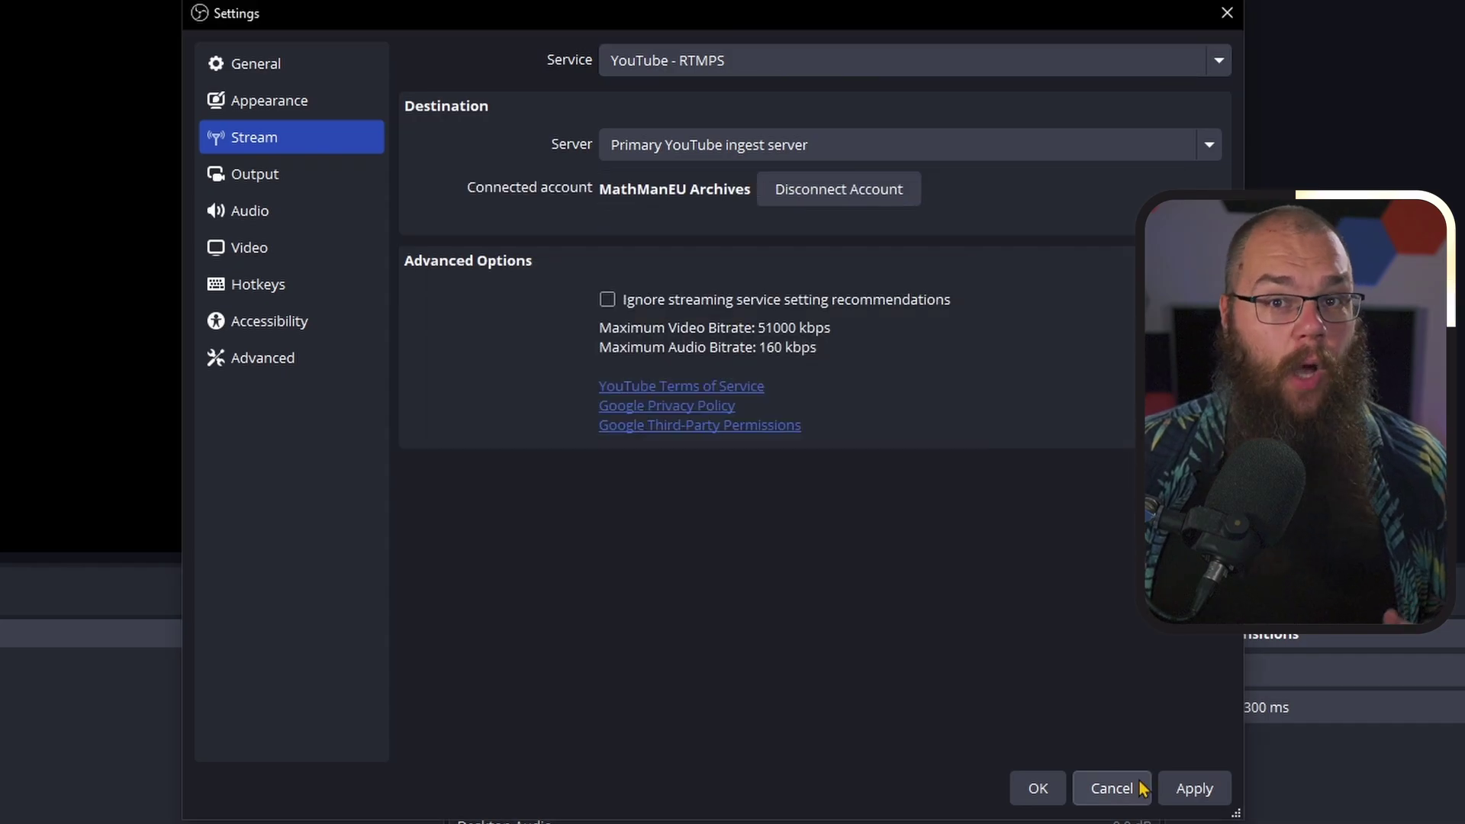
pyautogui.click(1045, 792)
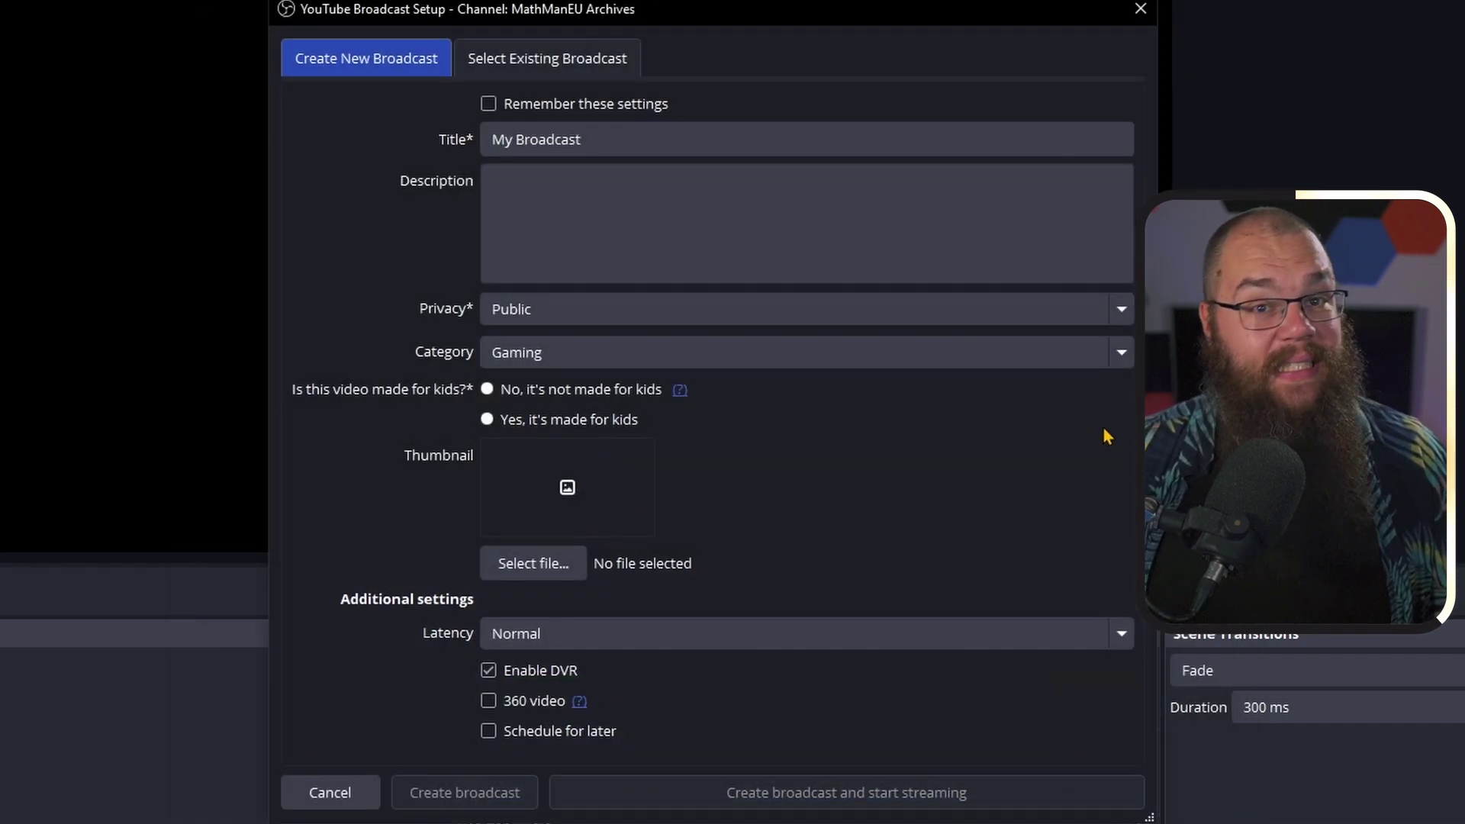
# Review the four existing scheduled broadcasts, then return to the Create New Broadcast form
pyautogui.click(542, 69)
pyautogui.click(596, 122)
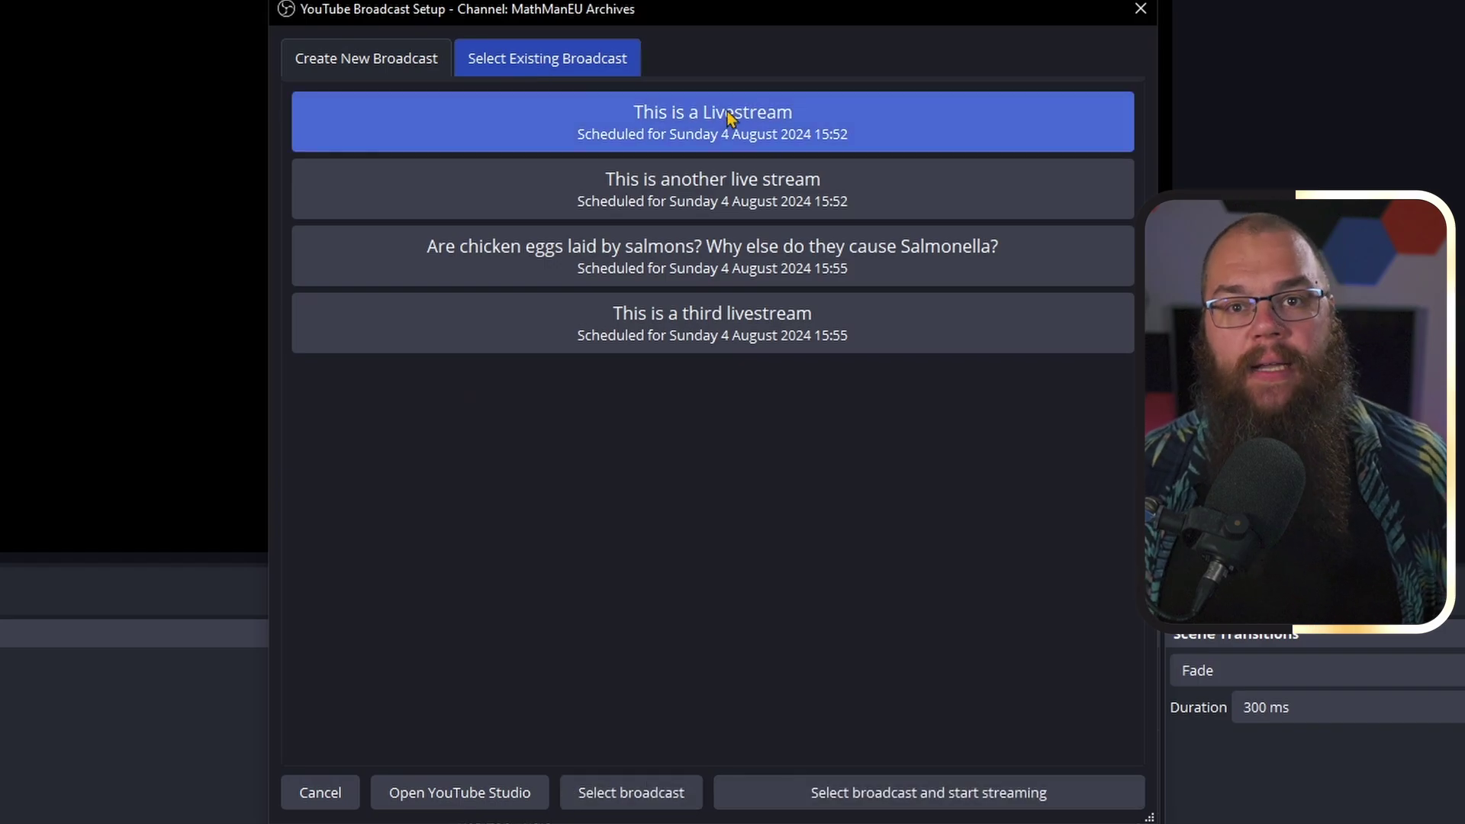
pyautogui.click(739, 204)
pyautogui.click(729, 263)
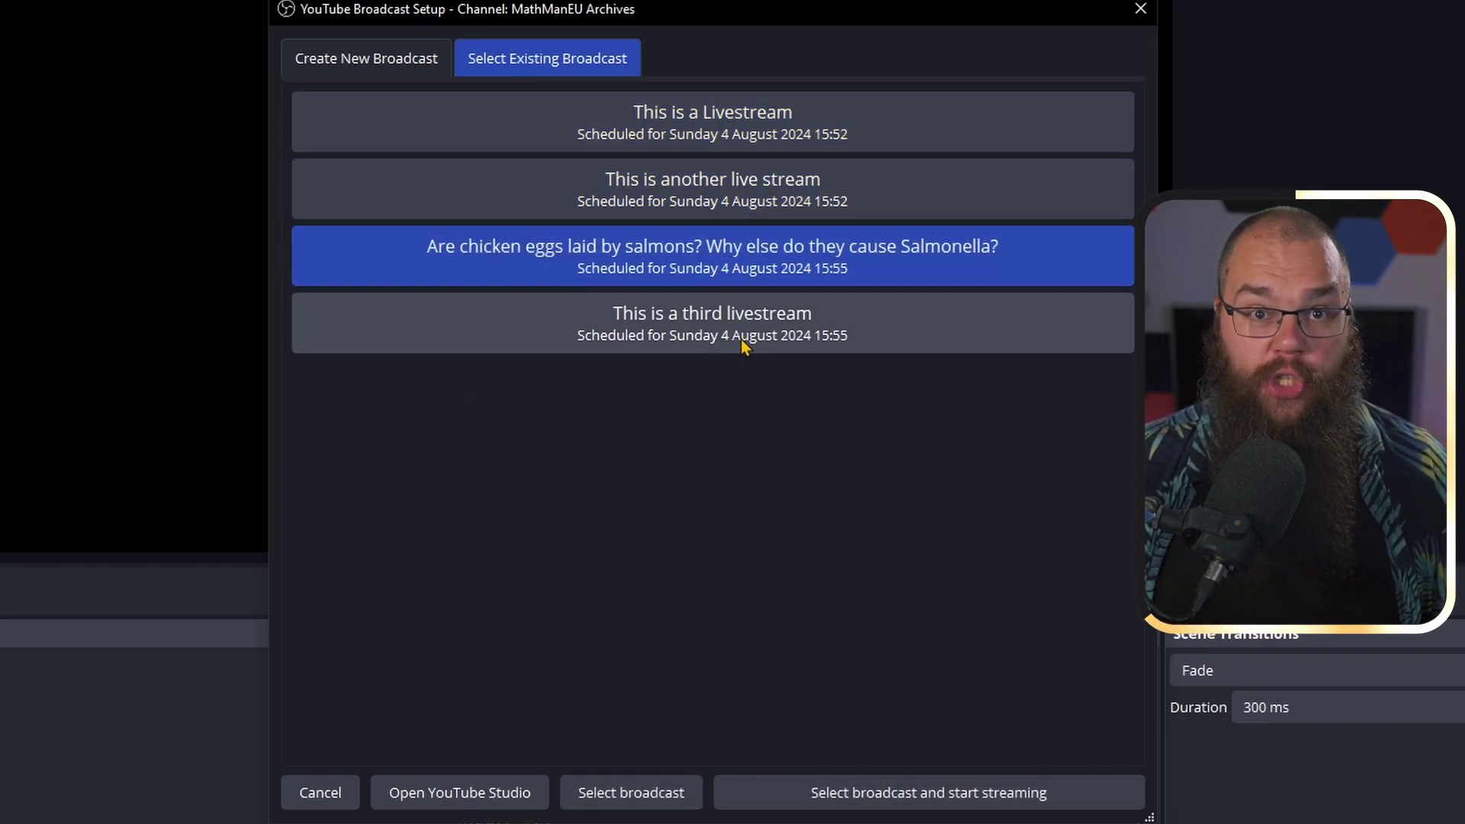
pyautogui.click(721, 339)
pyautogui.click(387, 66)
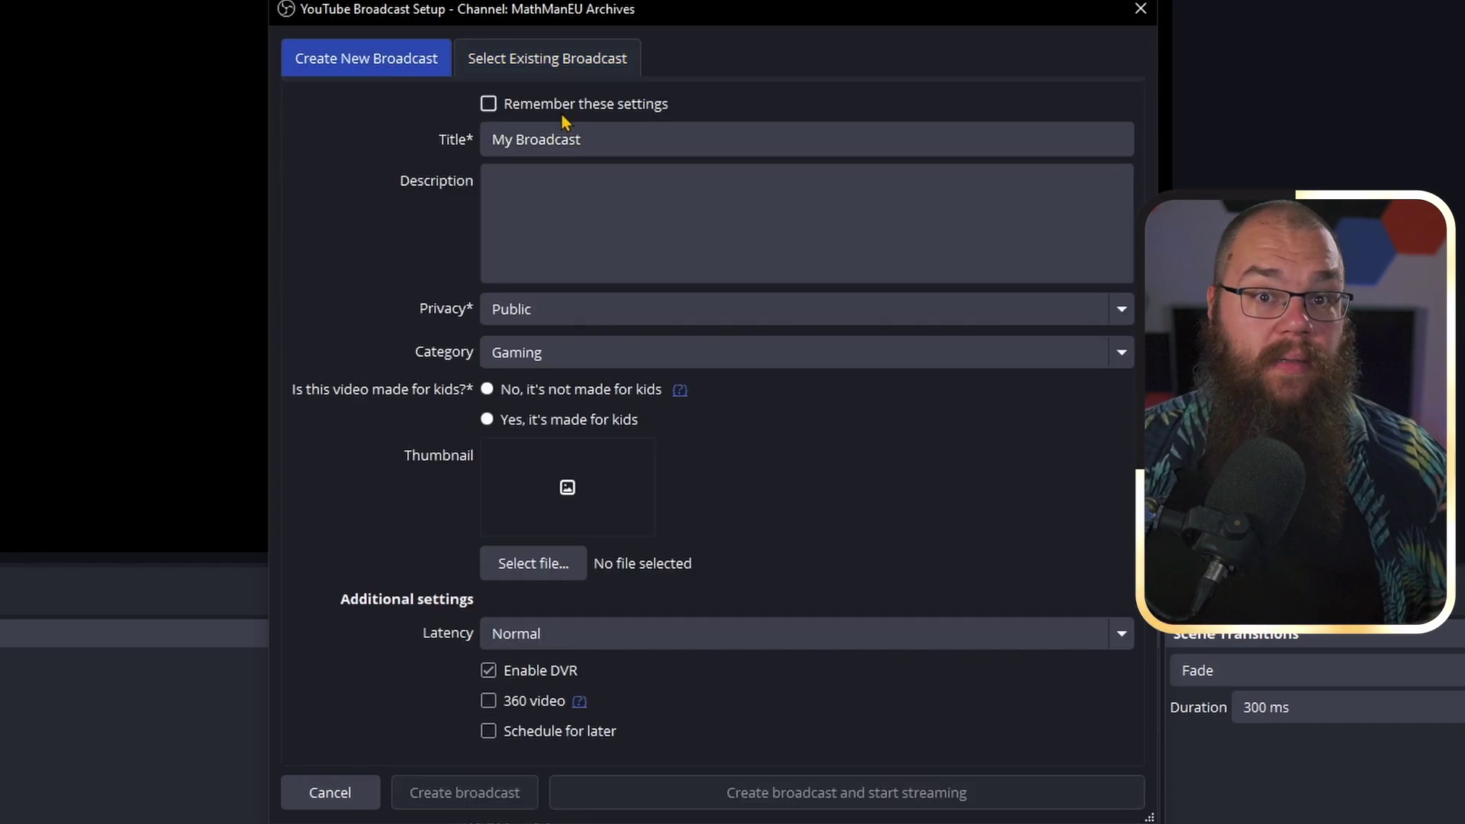